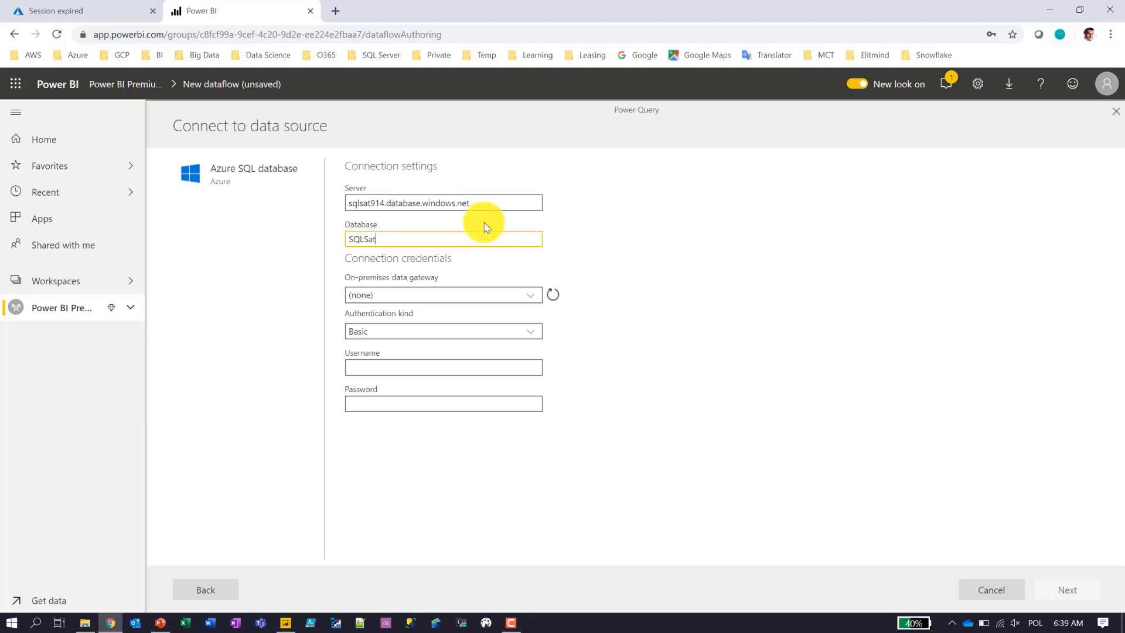
- Finish entering SQLSatDB as the database, supply Basic credentials, and submit the connection
{"action": "type", "text": "DB"}
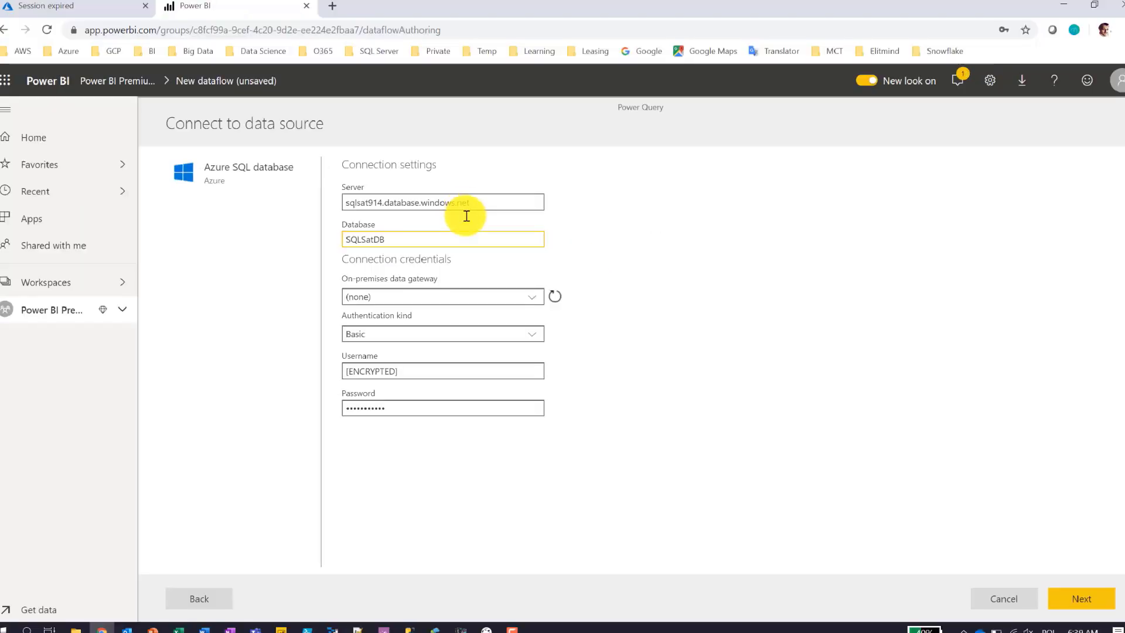
{"action": "left_click", "coordinate": [1079, 599]}
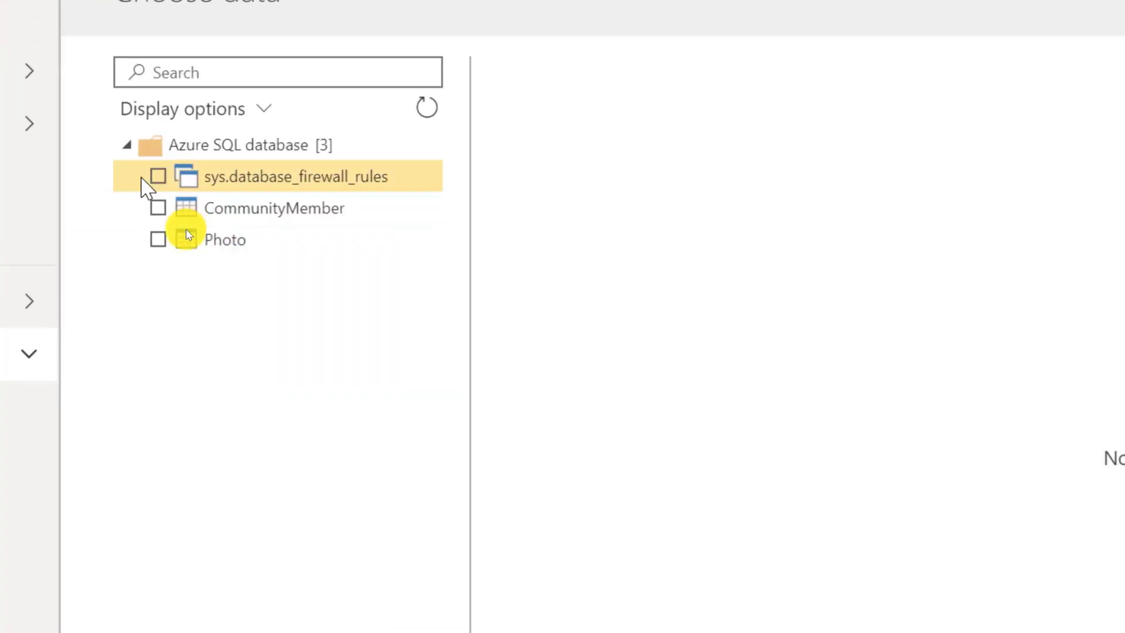
- Tick the Photo table, review its preview, and open it in Power Query with Transform data
{"action": "left_click", "coordinate": [160, 242]}
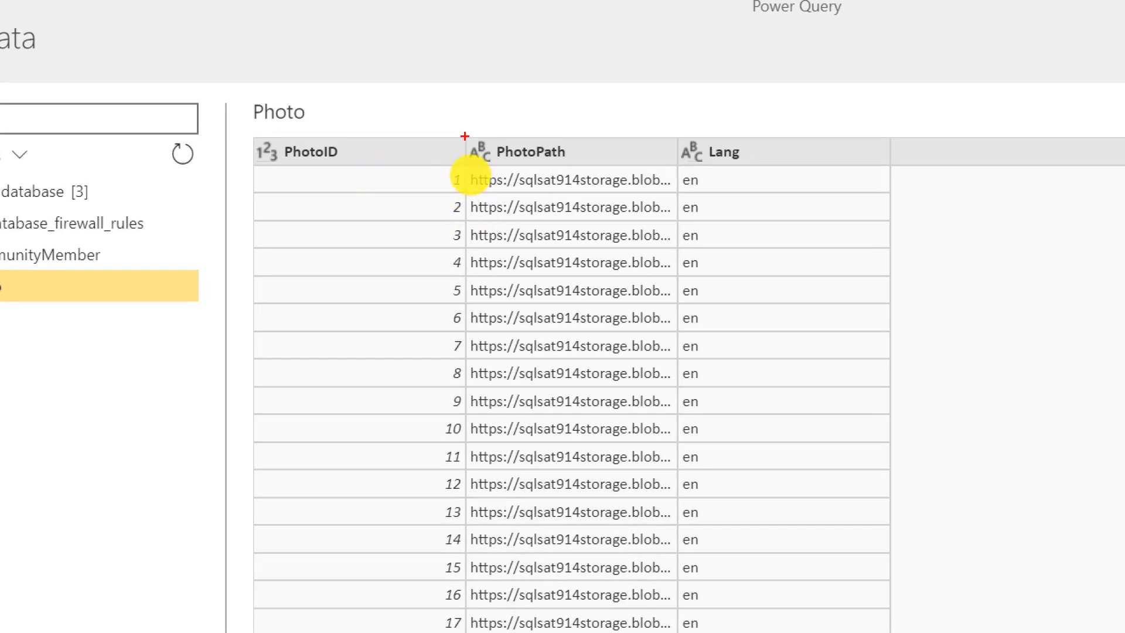
{"action": "left_click_drag", "start_coordinate": [465, 136], "coordinate": [673, 256]}
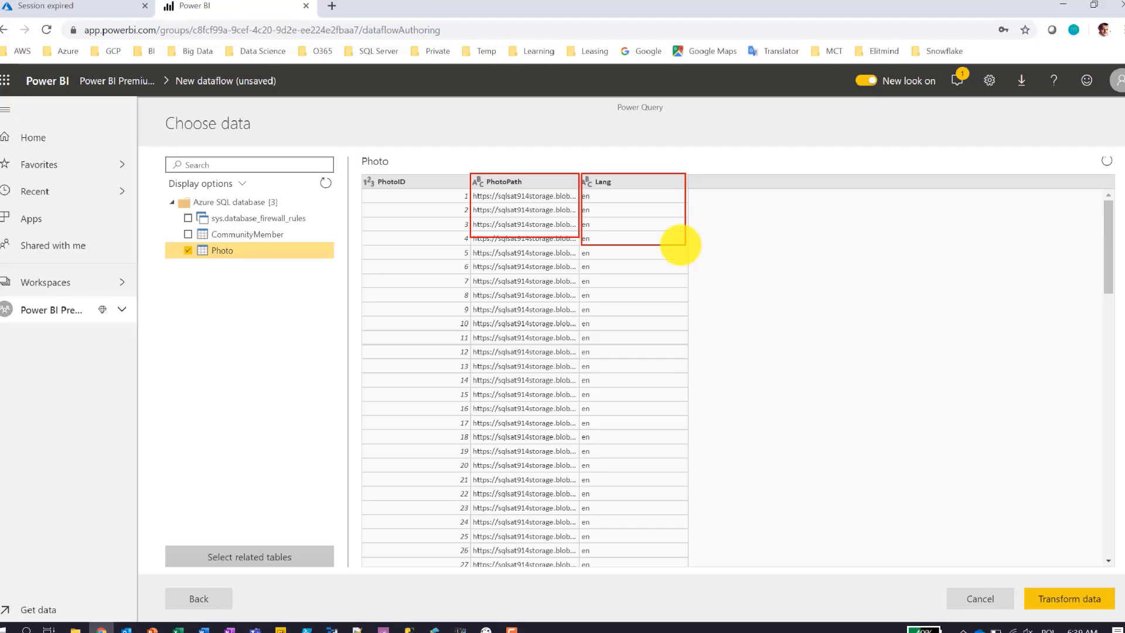
{"action": "left_click", "coordinate": [1068, 593]}
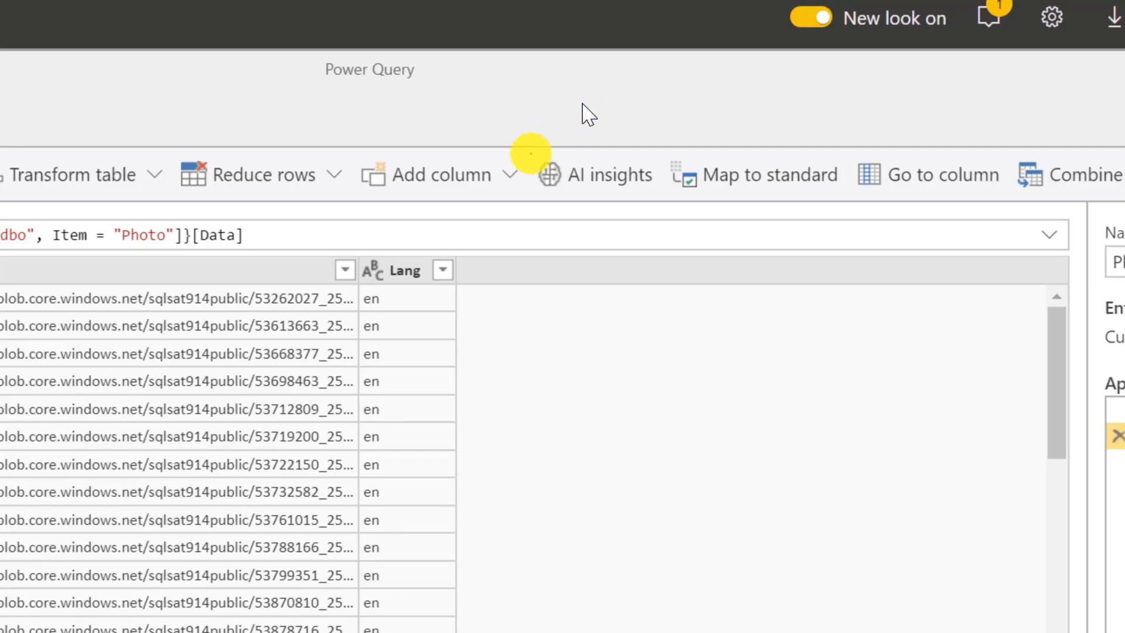
- Show AI insights' Cognitive Services functions: TagImages, ExtractKeyPhrases, DetectLanguage and ScoreSentiment
{"action": "left_click_drag", "start_coordinate": [530, 153], "coordinate": [665, 202]}
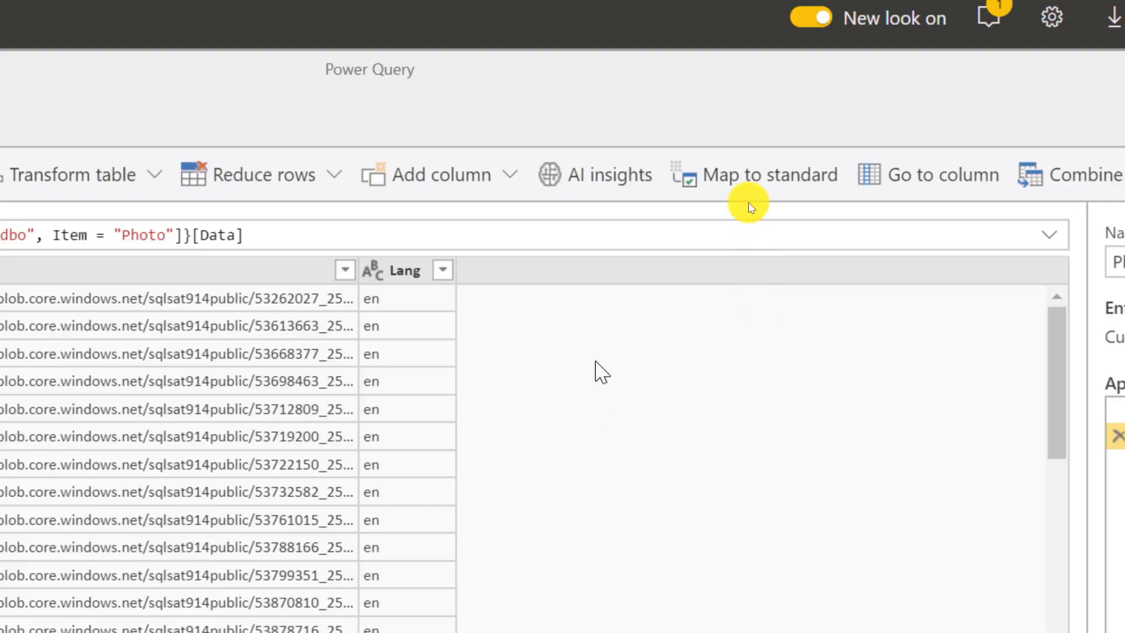
{"action": "left_click", "coordinate": [582, 180]}
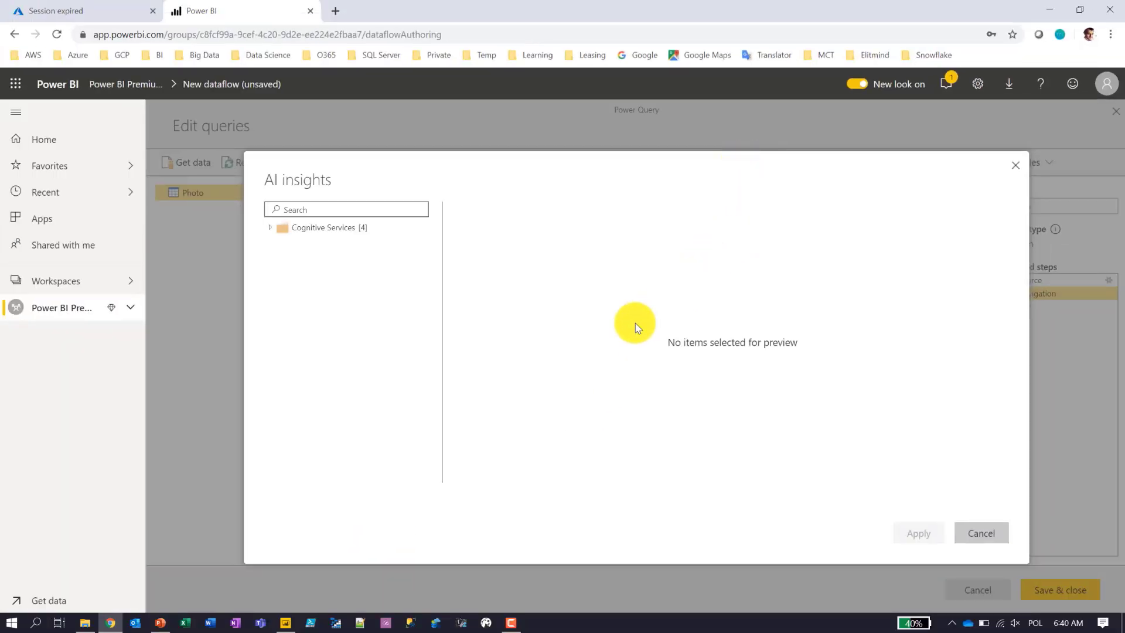
{"action": "left_click", "coordinate": [269, 228]}
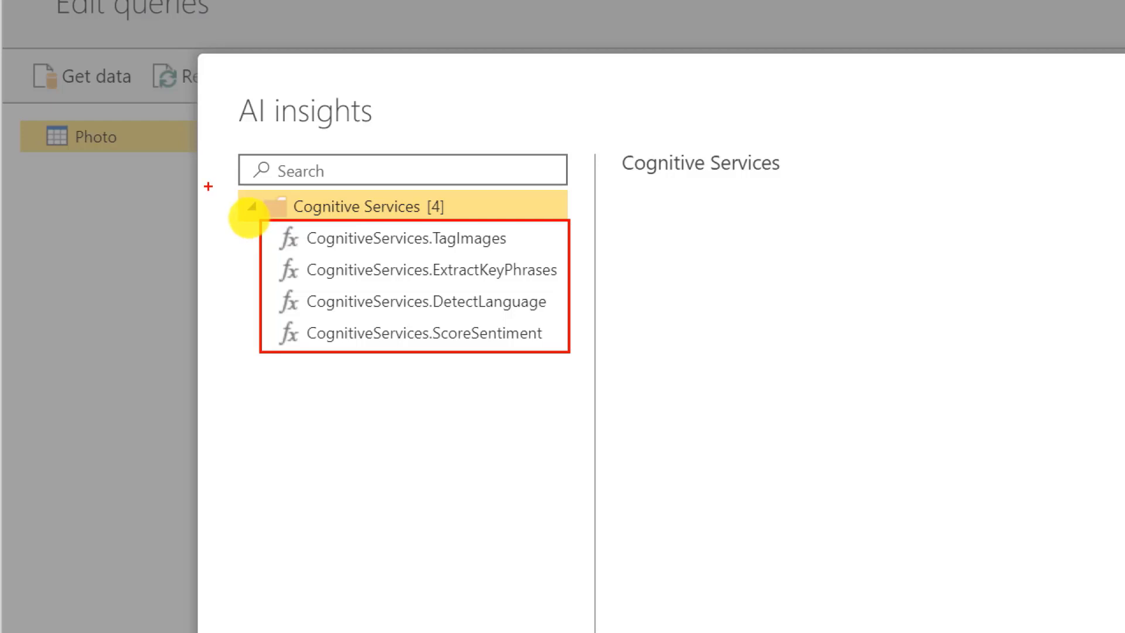
{"action": "left_click_drag", "start_coordinate": [208, 186], "coordinate": [322, 189]}
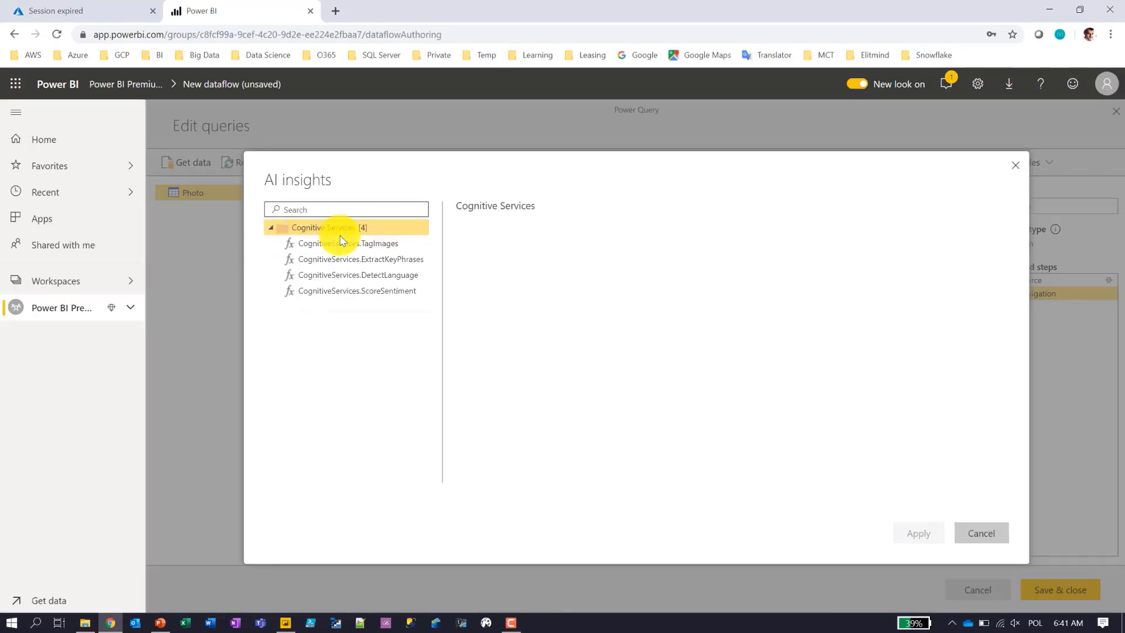
- Apply CognitiveServices.TagImages with PhotoPath as Image and Lang as LanguageISOCode
{"action": "left_click", "coordinate": [359, 247]}
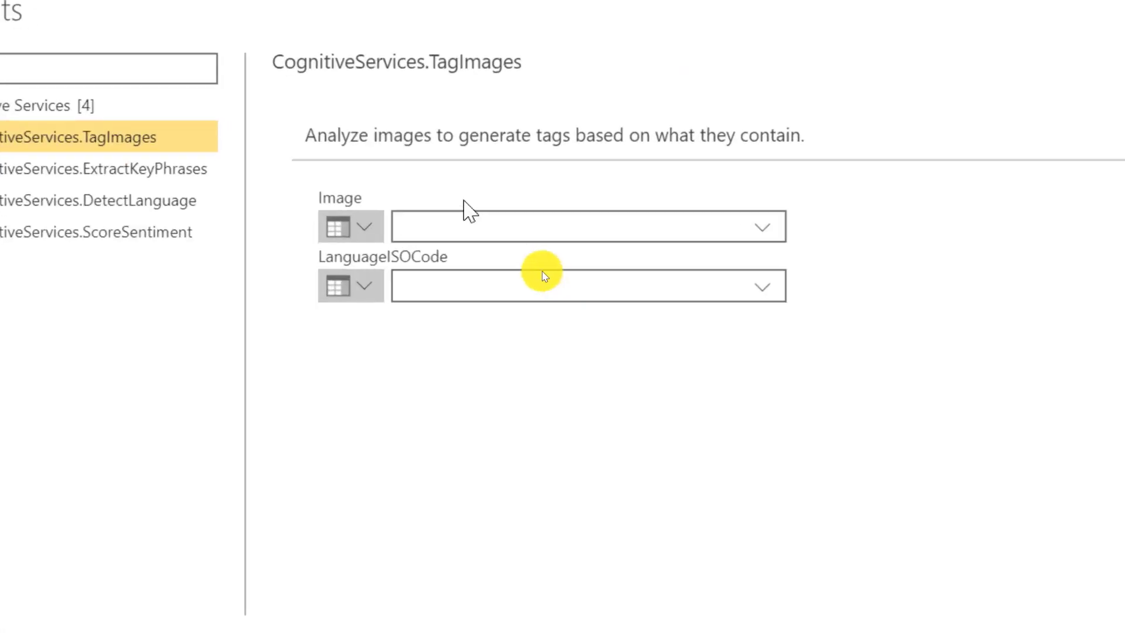
{"action": "left_click", "coordinate": [496, 238]}
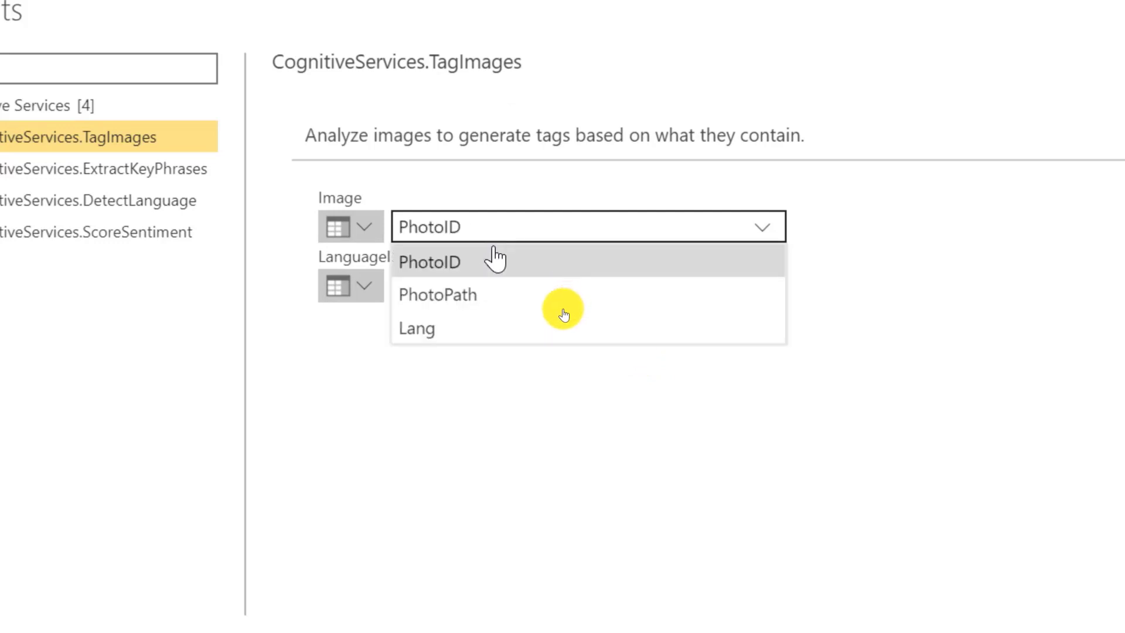
{"action": "left_click", "coordinate": [477, 296]}
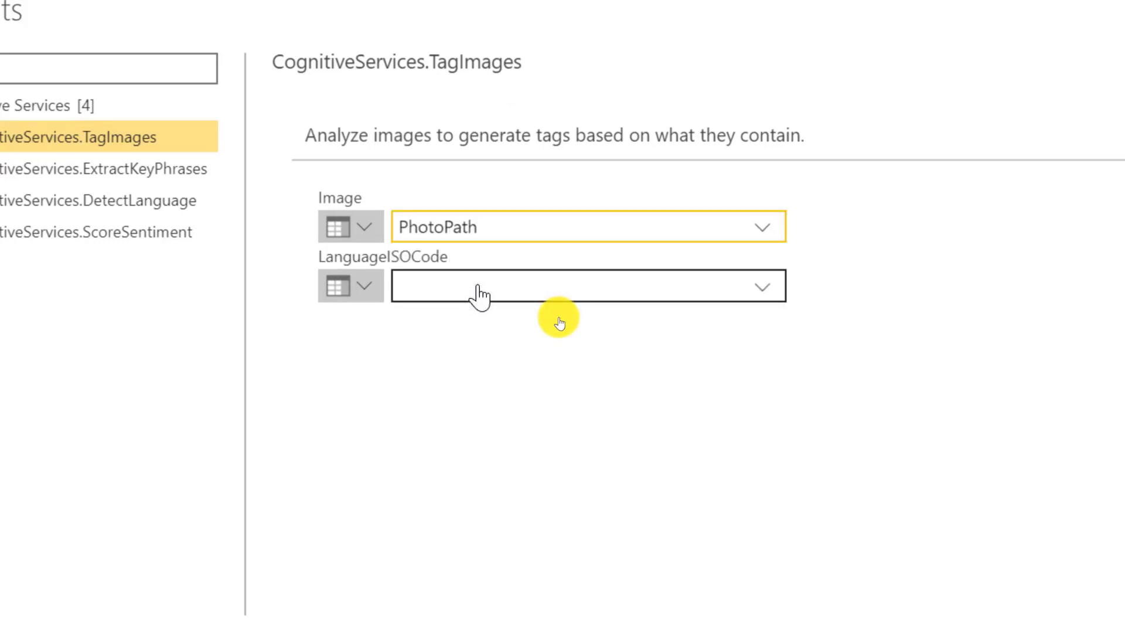
{"action": "left_click", "coordinate": [478, 287]}
{"action": "left_click", "coordinate": [457, 366]}
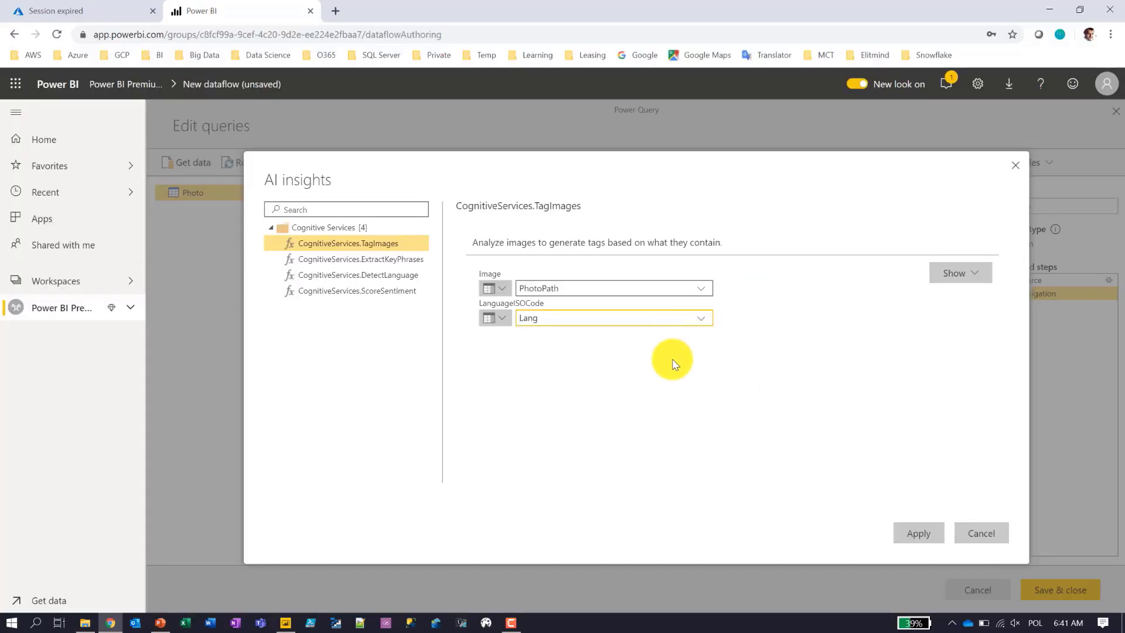
{"action": "left_click", "coordinate": [970, 277]}
{"action": "left_click", "coordinate": [970, 277]}
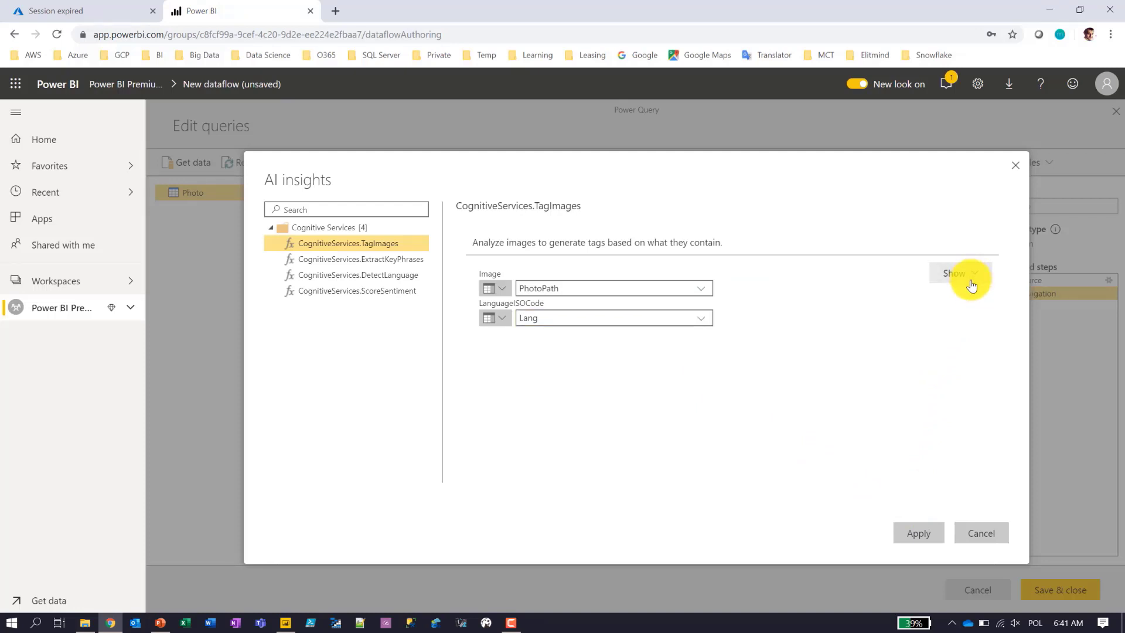
{"action": "left_click", "coordinate": [920, 532]}
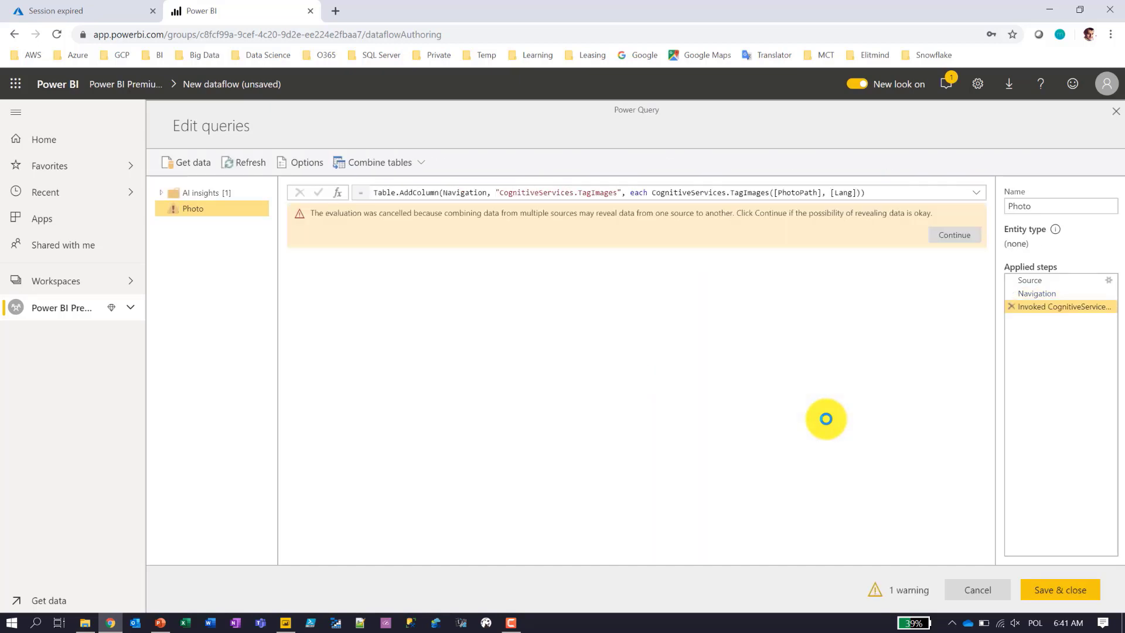
- Continue past the privacy warning and list the expandable fields of the CognitiveServices.TagImages column
{"action": "left_click", "coordinate": [949, 238]}
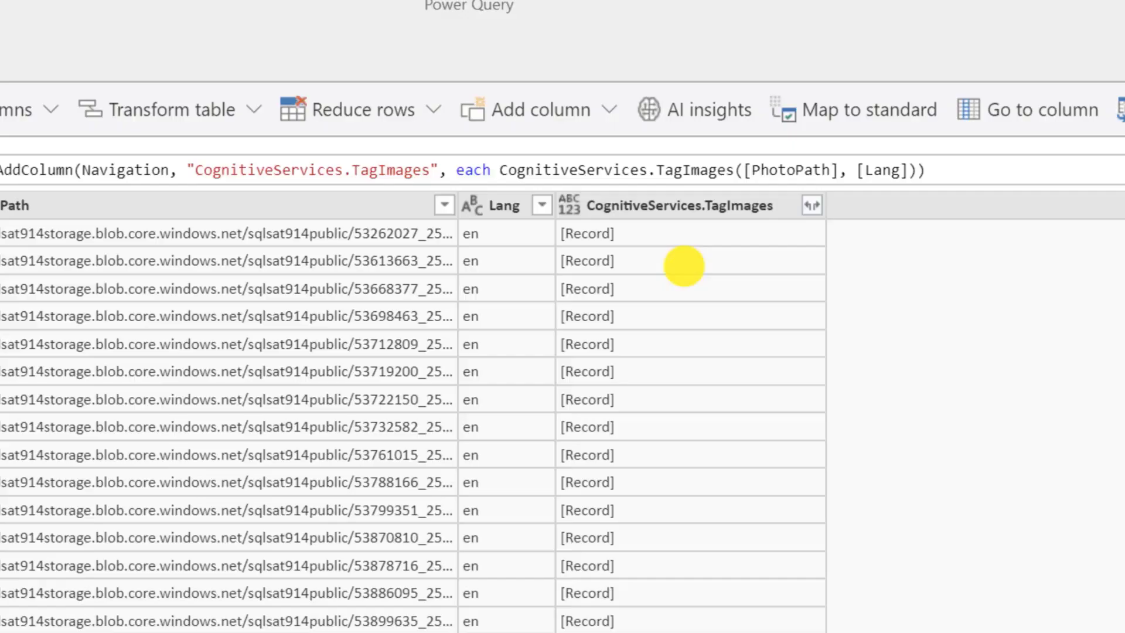
{"action": "left_click", "coordinate": [811, 206]}
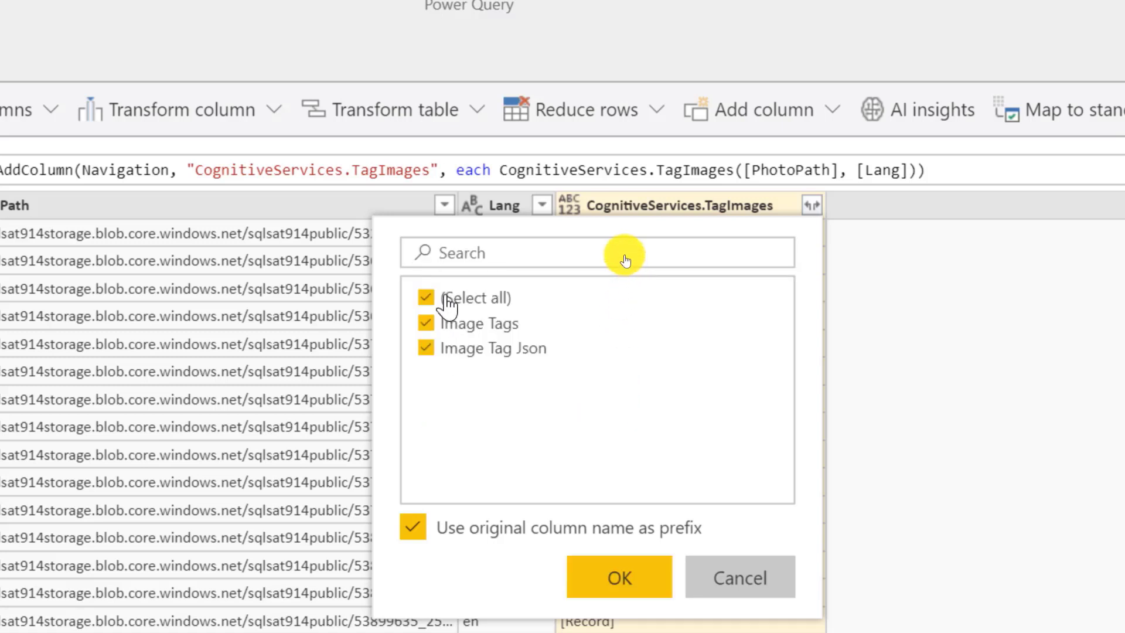
- Expand only Image Tags, excluding Image Tag Json and the original column name prefix
{"action": "left_click", "coordinate": [426, 348]}
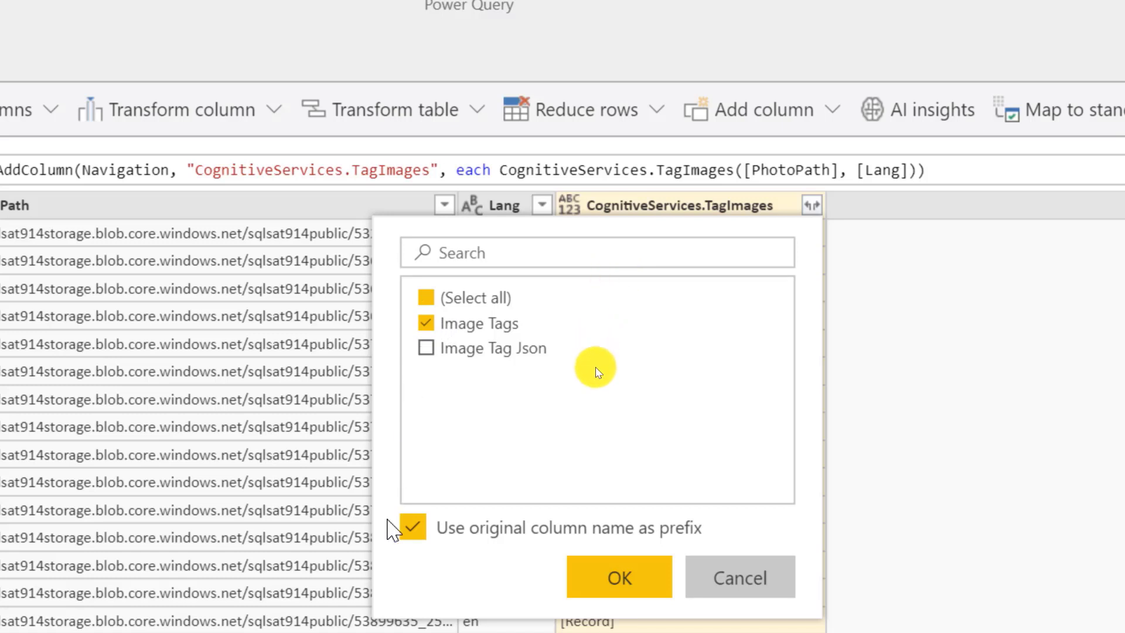
{"action": "left_click", "coordinate": [414, 527]}
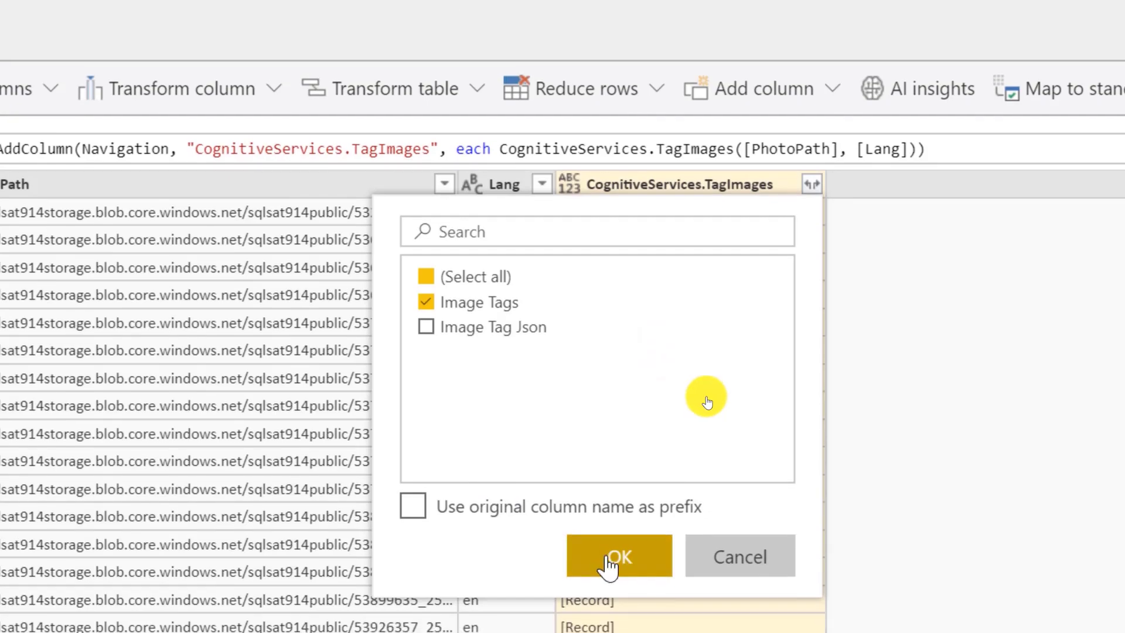
{"action": "left_click", "coordinate": [610, 566]}
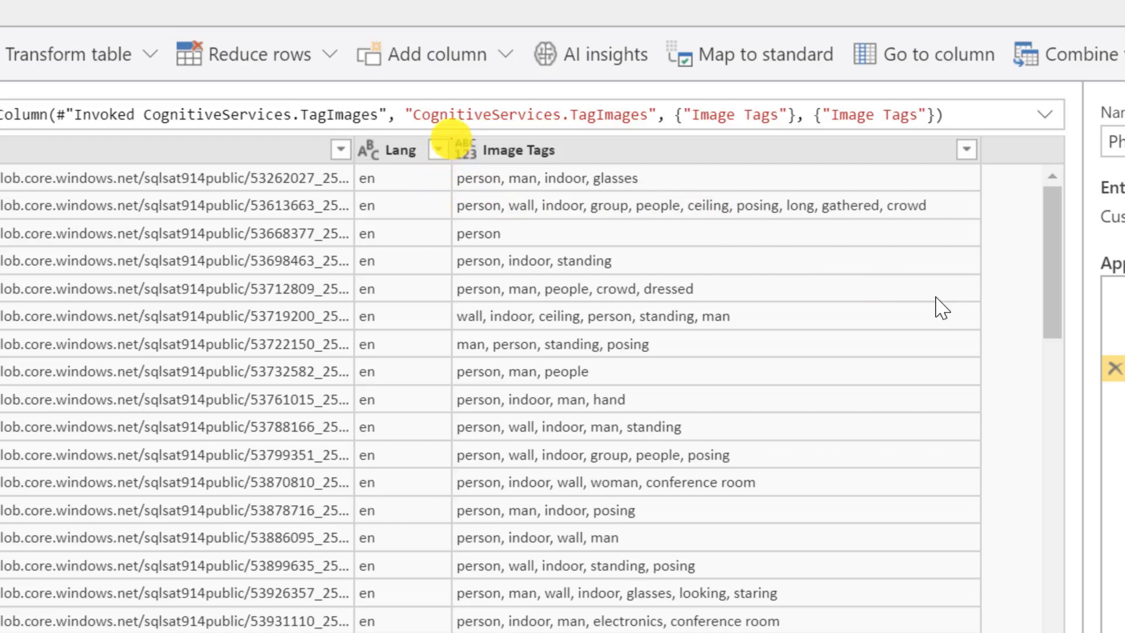
- Save and close the Power Query queries, letting validation finish
{"action": "left_click_drag", "start_coordinate": [978, 456], "coordinate": [986, 467]}
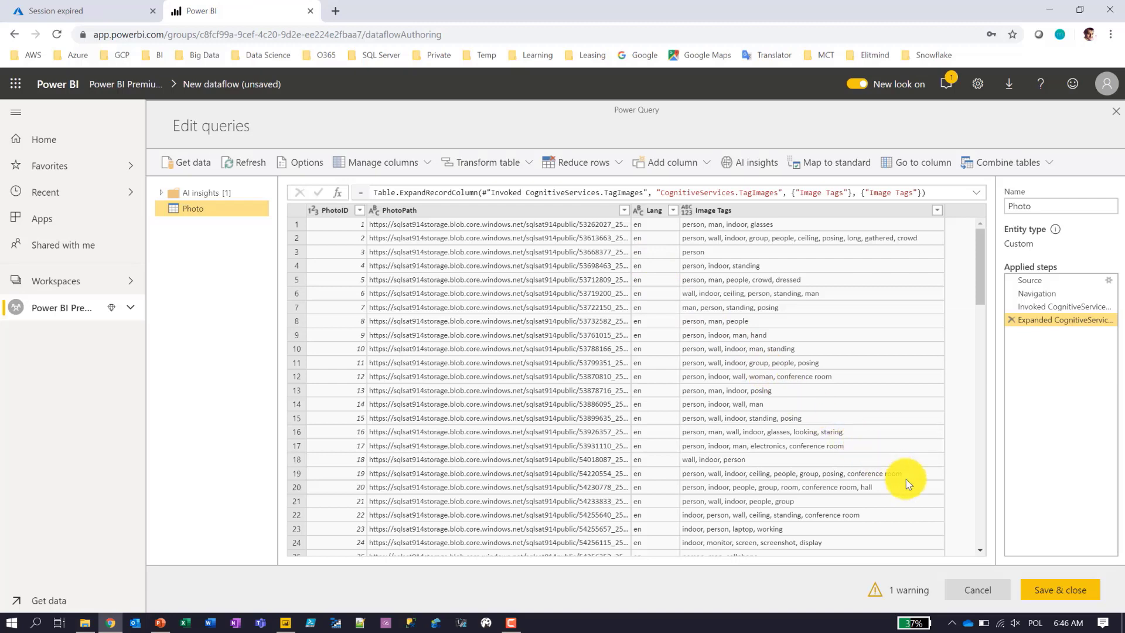
{"action": "left_click", "coordinate": [1040, 595]}
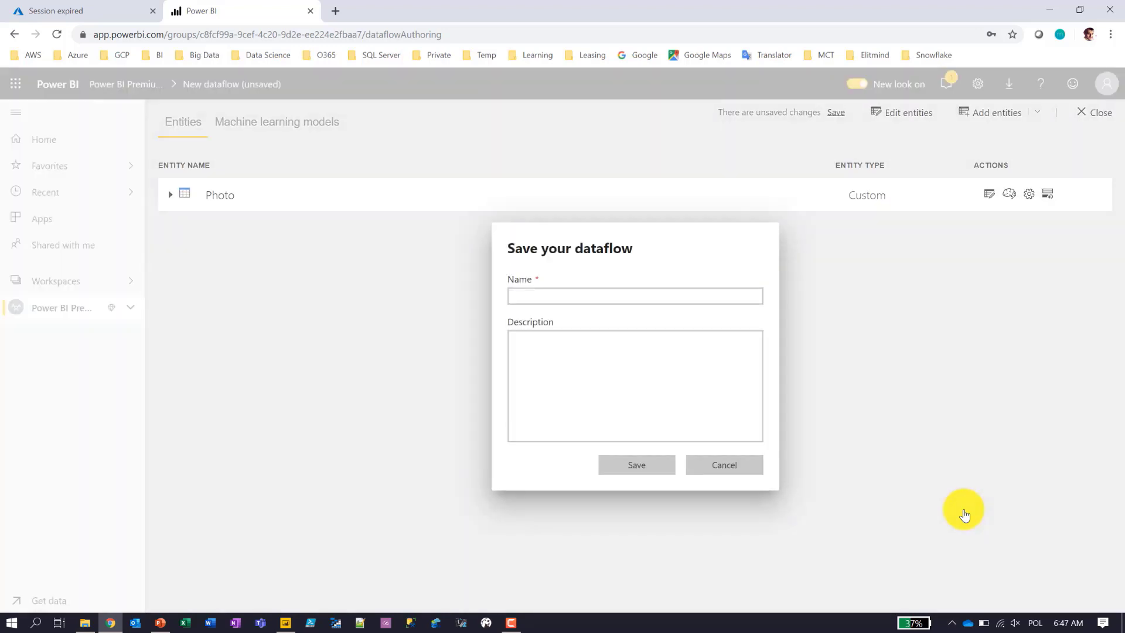
- Name the dataflow 'SQLSat Photos Tagged' and save it
{"action": "left_click", "coordinate": [614, 296]}
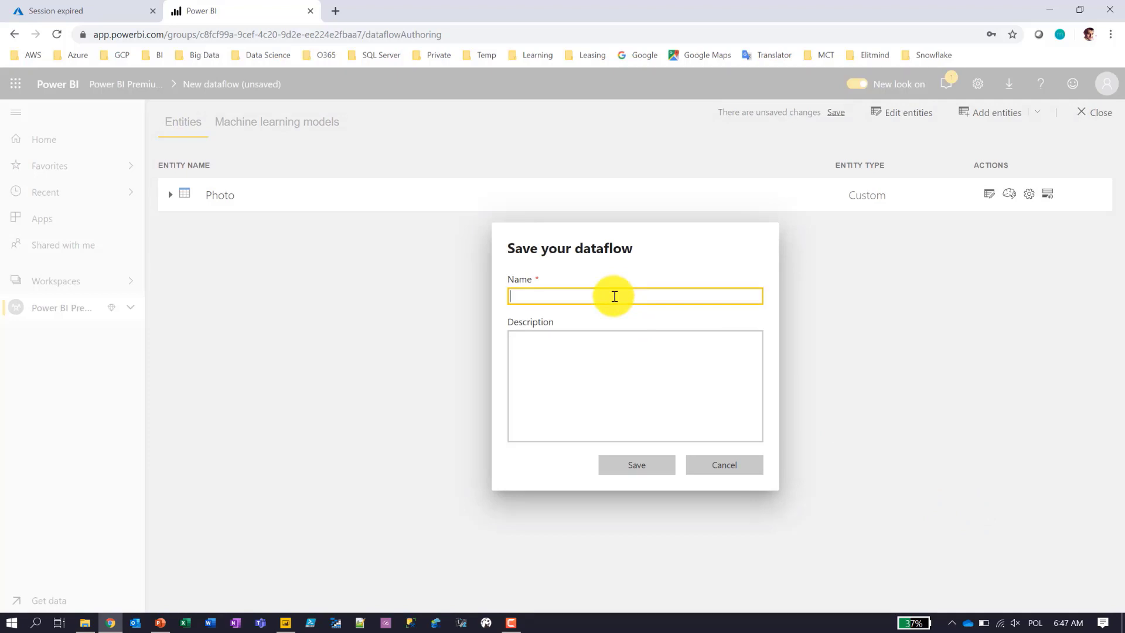
{"action": "type", "text": "s"}
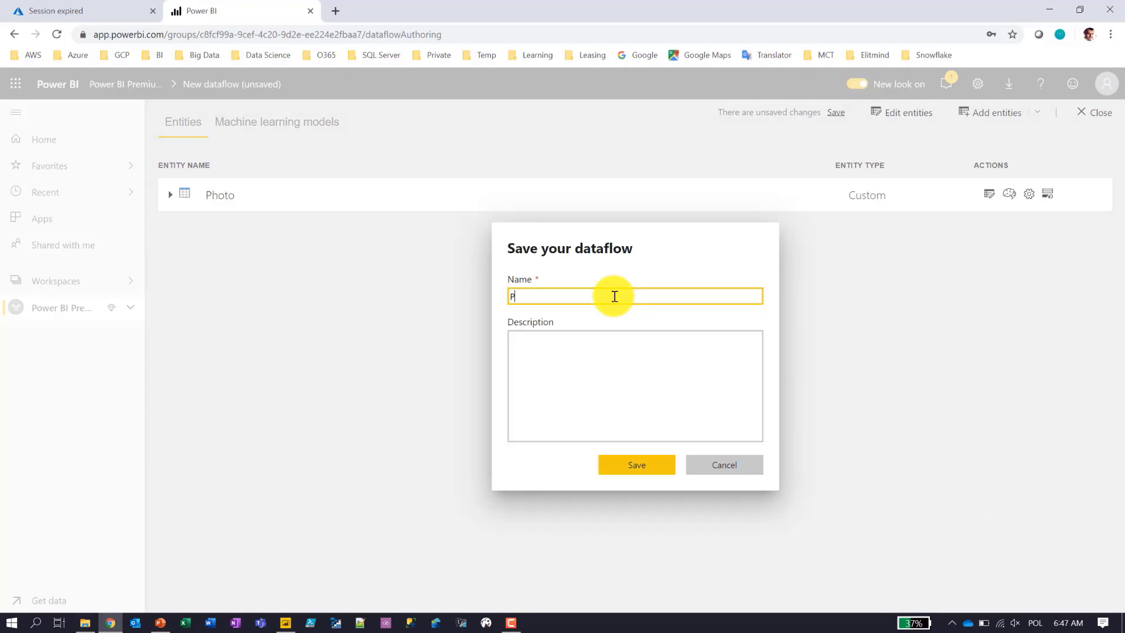
{"action": "key", "text": "BackSpace"}
{"action": "type", "text": "SQLSat Photos Tagged"}
{"action": "left_click", "coordinate": [641, 470]}
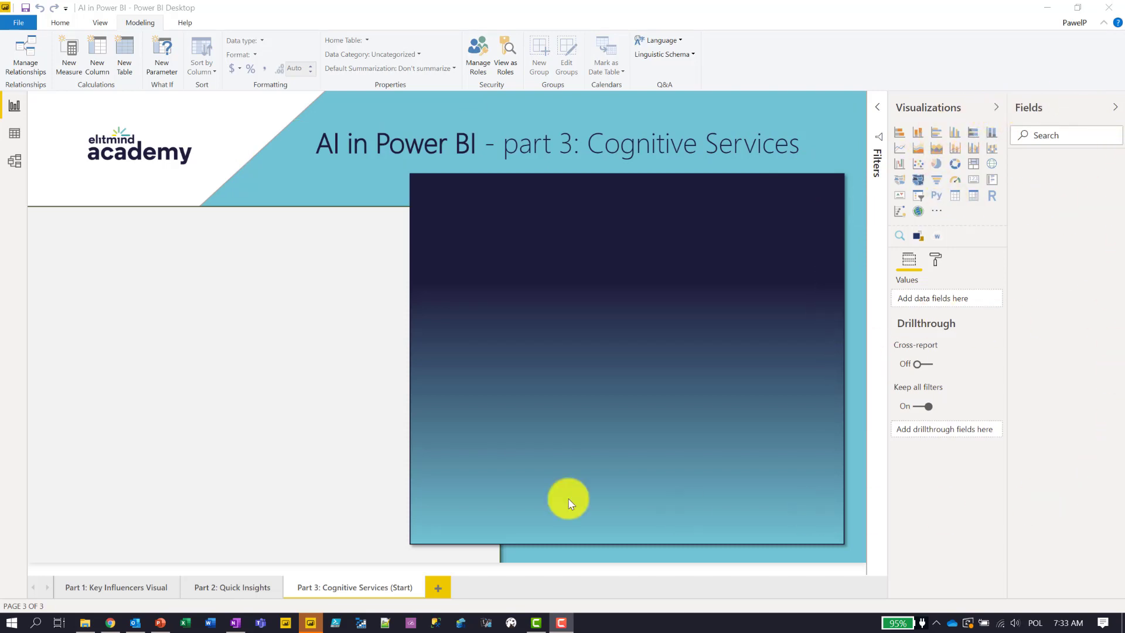
- In Power BI Desktop, get data from Power BI dataflows
{"action": "left_click", "coordinate": [56, 28]}
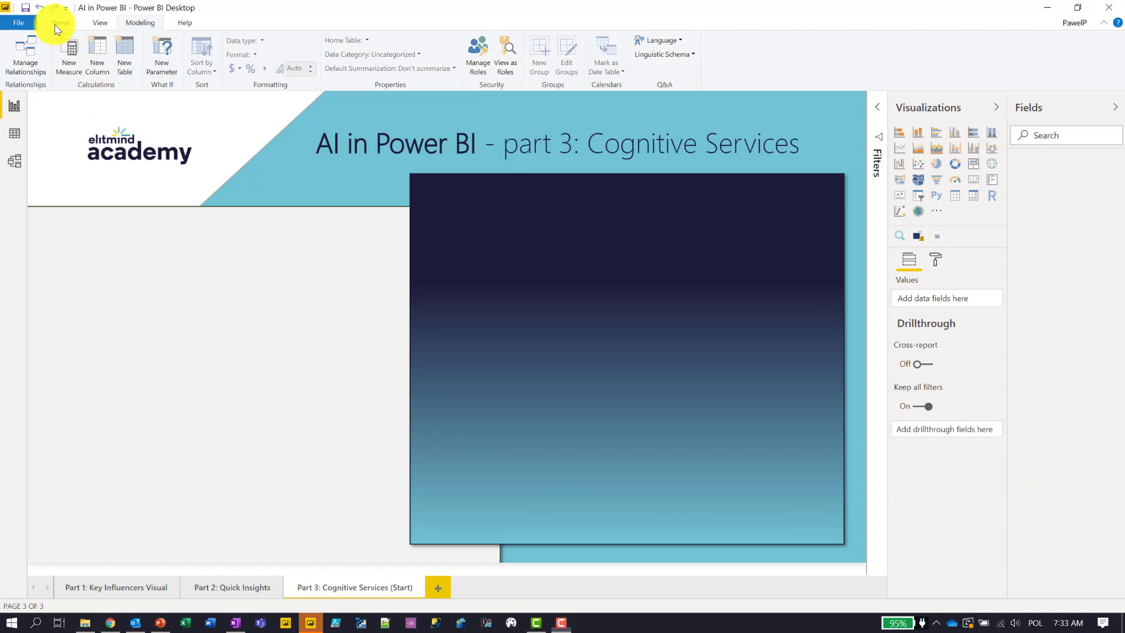
{"action": "left_click", "coordinate": [59, 22]}
{"action": "left_click", "coordinate": [107, 68]}
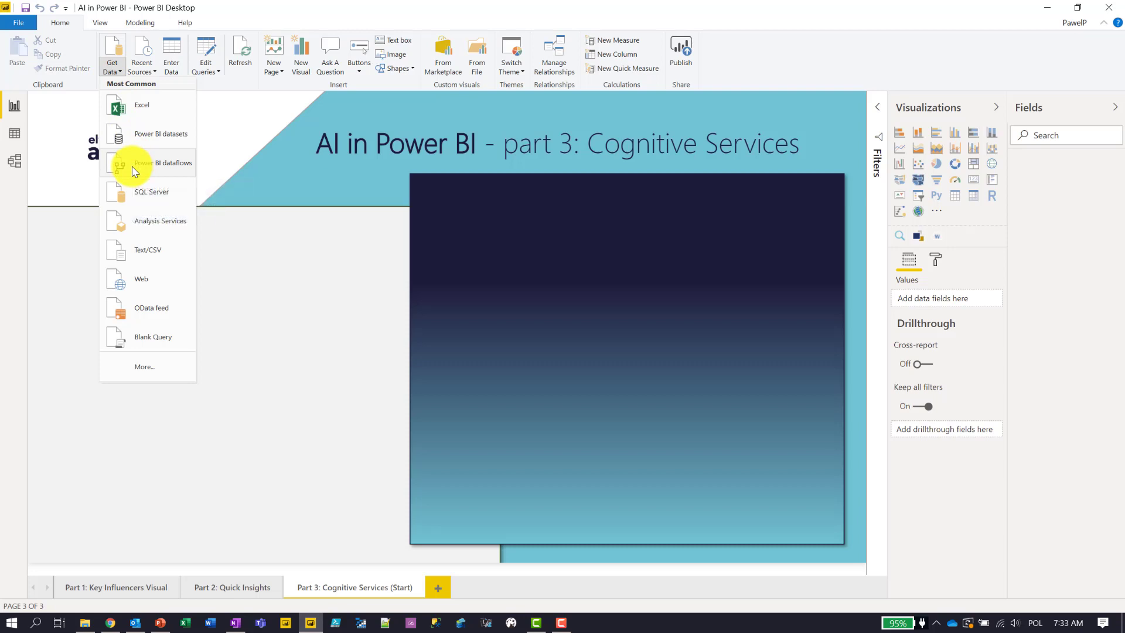
{"action": "left_click", "coordinate": [228, 210]}
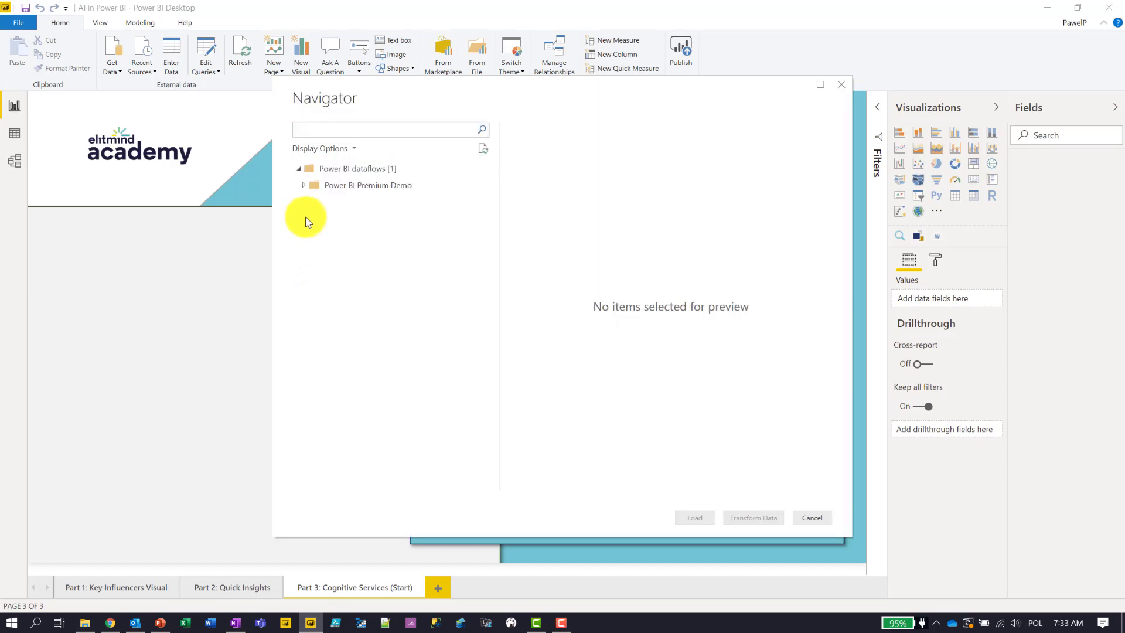
- Check the Photo table in SQLSat Photos Tagged under Power BI Premium Demo and preview through Image Tags
{"action": "left_click", "coordinate": [304, 186]}
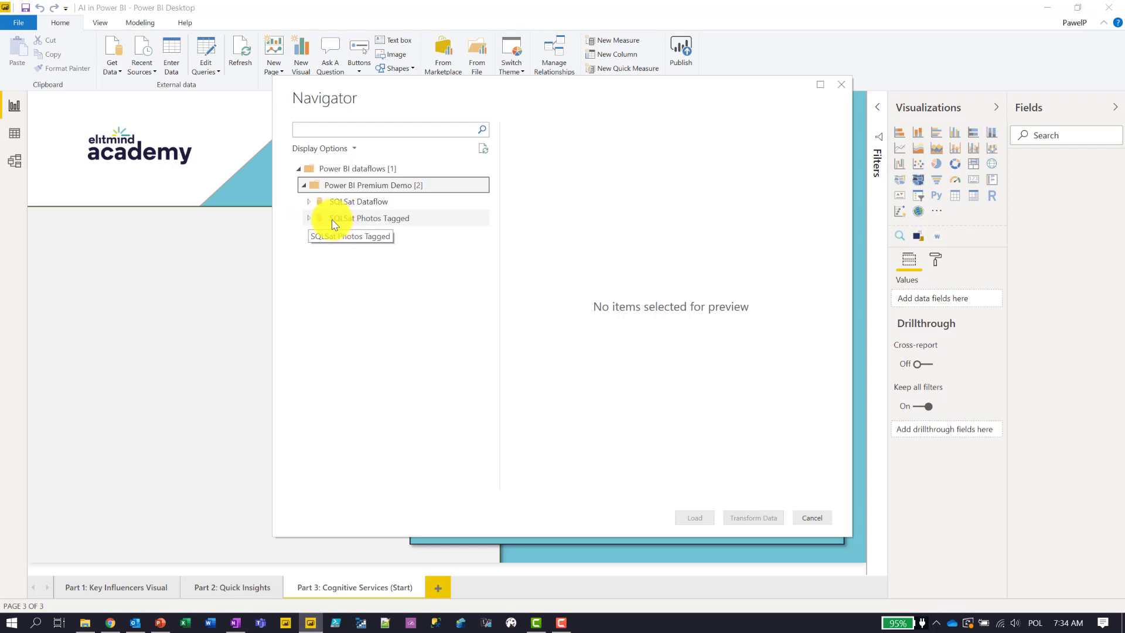
{"action": "left_click", "coordinate": [314, 221]}
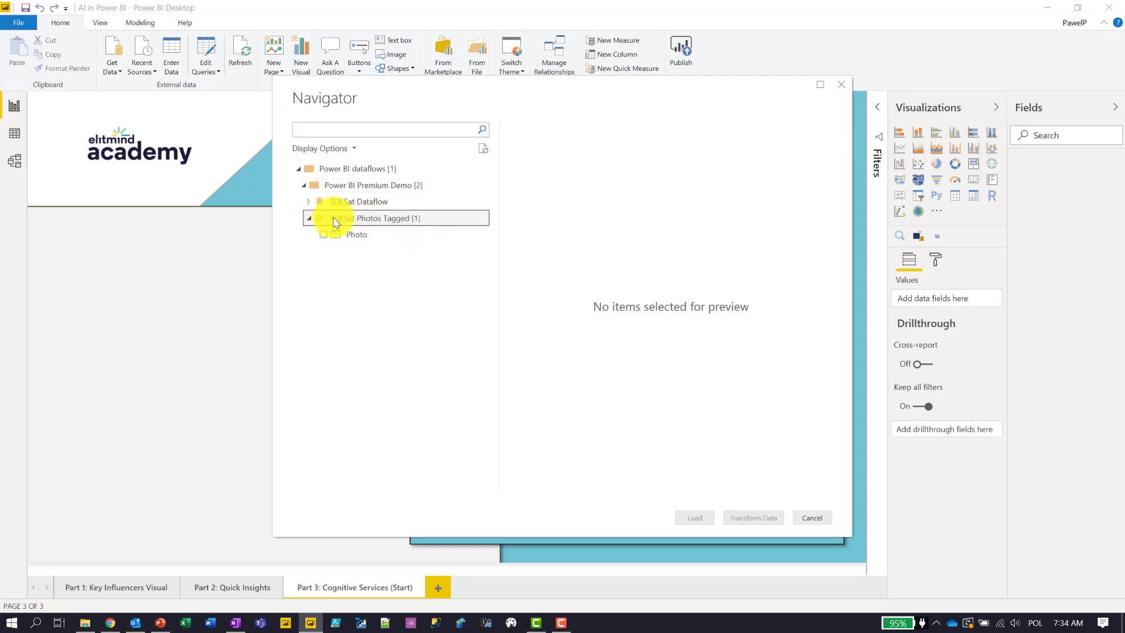
{"action": "left_click", "coordinate": [323, 235]}
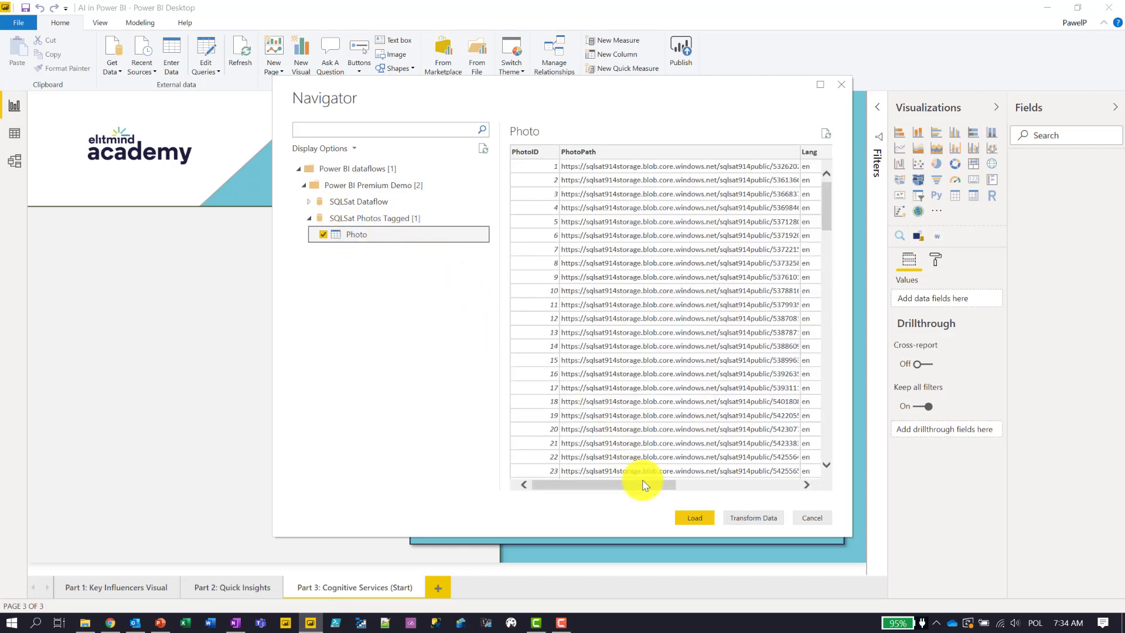
{"action": "left_click_drag", "start_coordinate": [645, 485], "coordinate": [775, 488]}
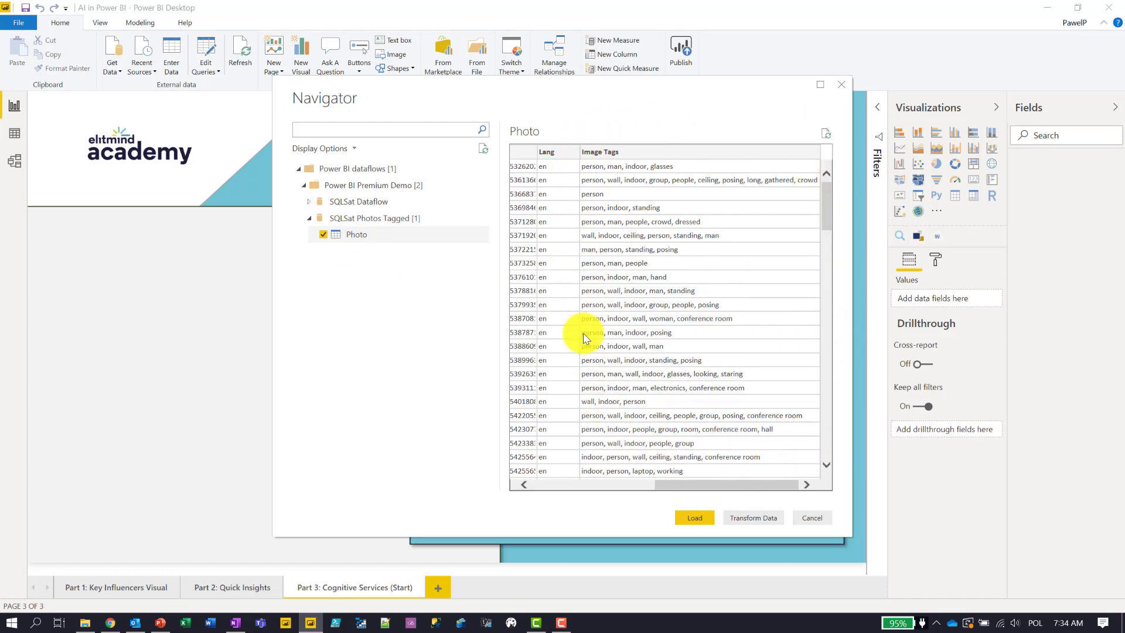
- Load the Photo table into Power Query Editor and select its Image Tags column
{"action": "left_click", "coordinate": [743, 519]}
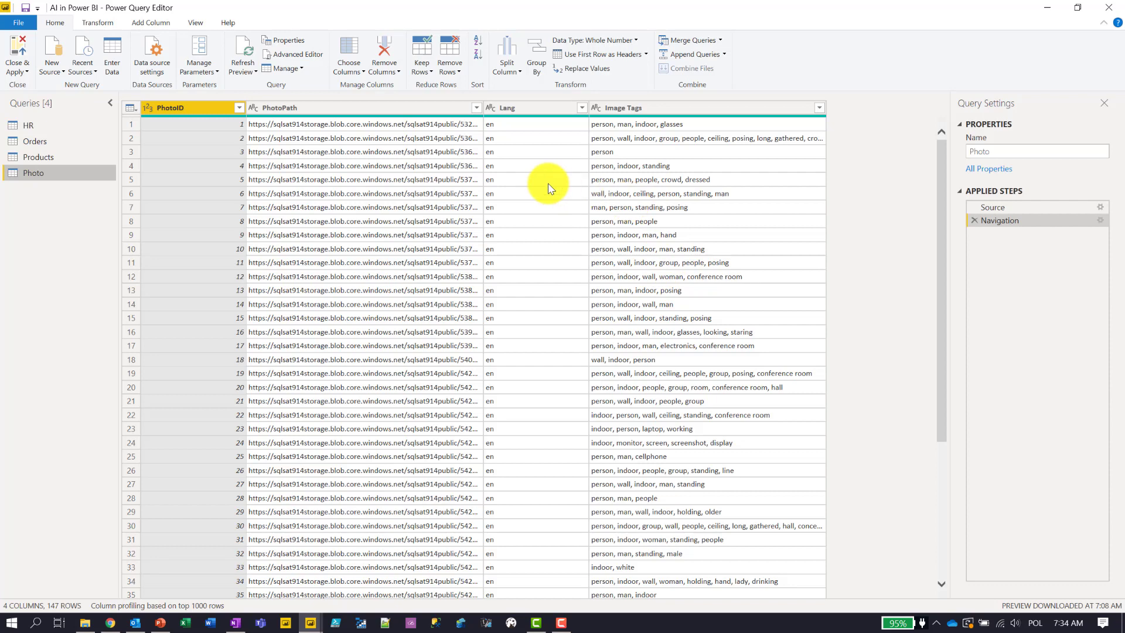
{"action": "left_click", "coordinate": [656, 108]}
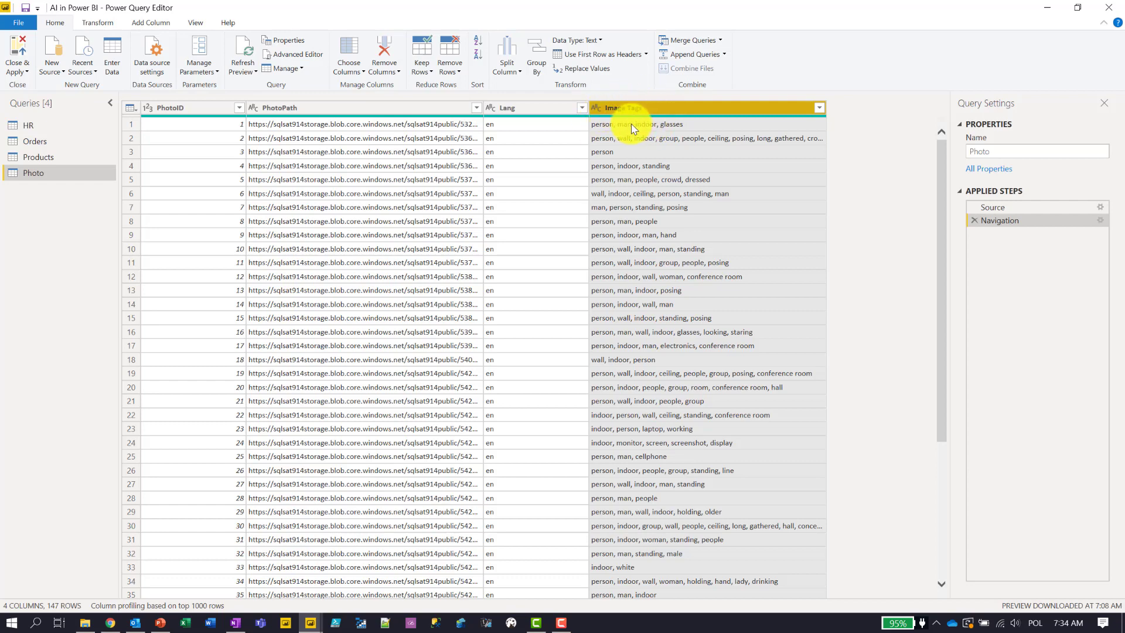
- Split the Image Tags column using a custom comma delimiter at each occurrence
{"action": "right_click", "coordinate": [710, 112]}
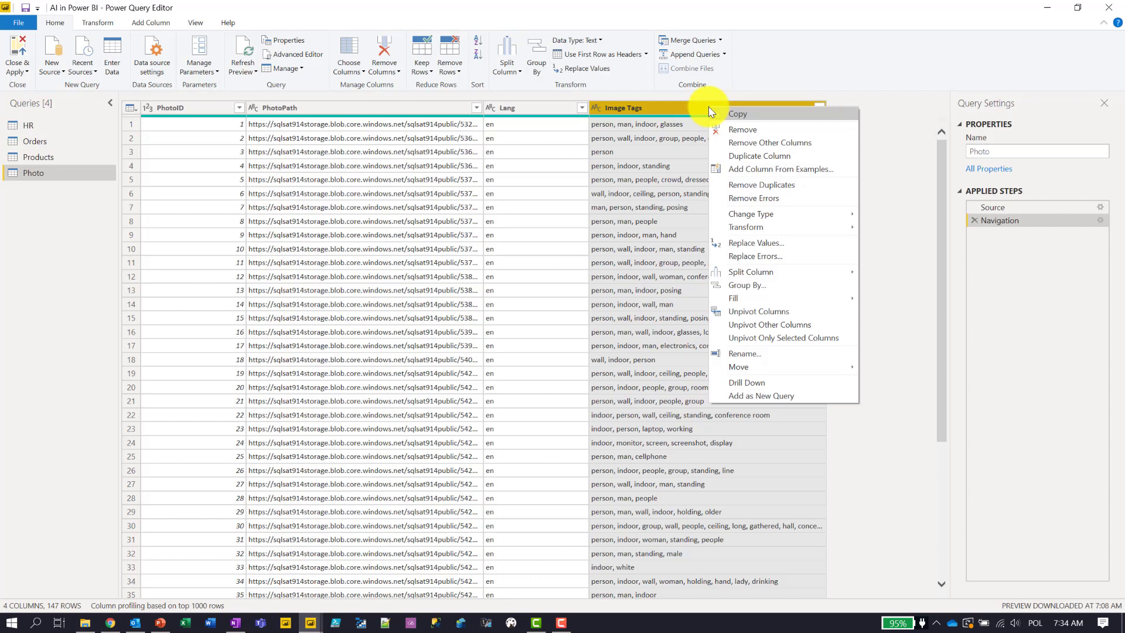
{"action": "mouse_move", "coordinate": [756, 273]}
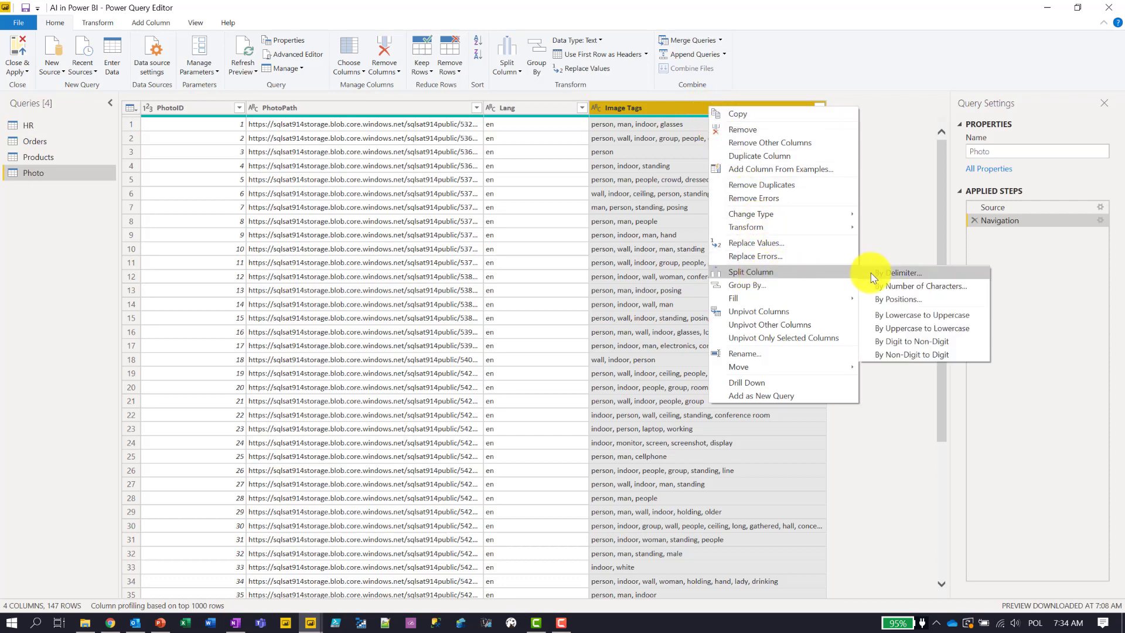
{"action": "left_click", "coordinate": [897, 273]}
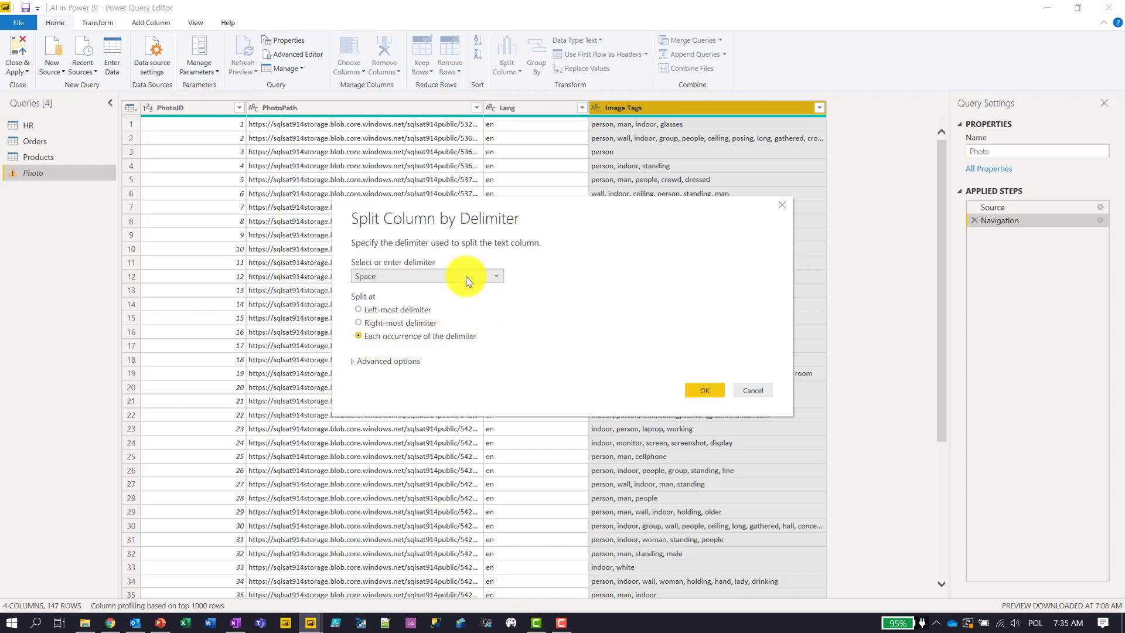
{"action": "left_click", "coordinate": [429, 275]}
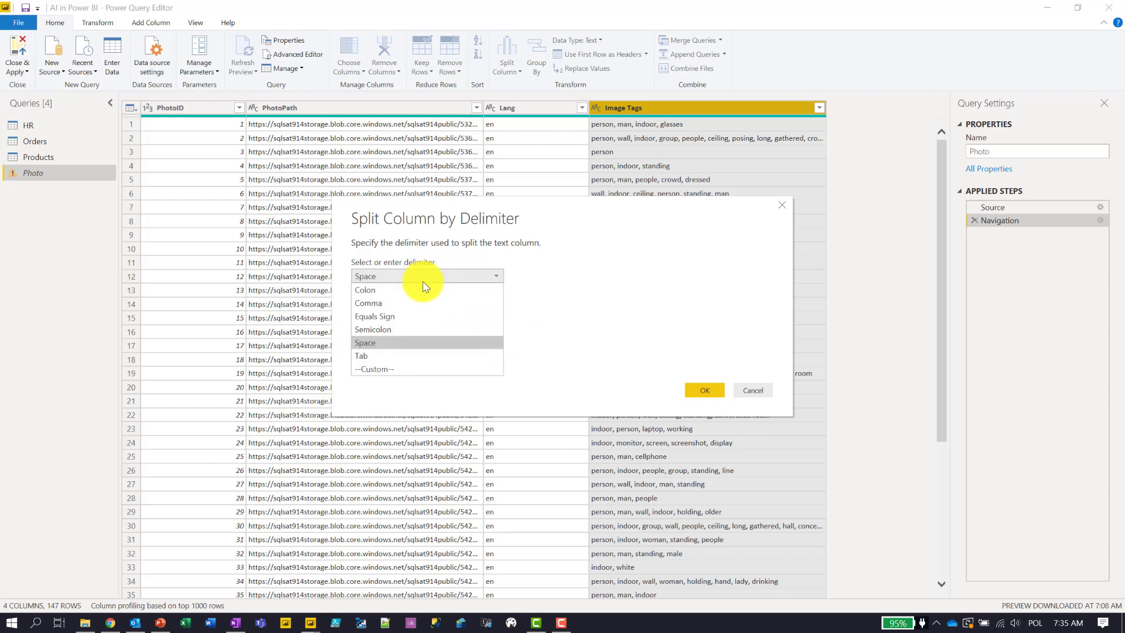
{"action": "left_click", "coordinate": [393, 369]}
{"action": "left_click", "coordinate": [473, 292]}
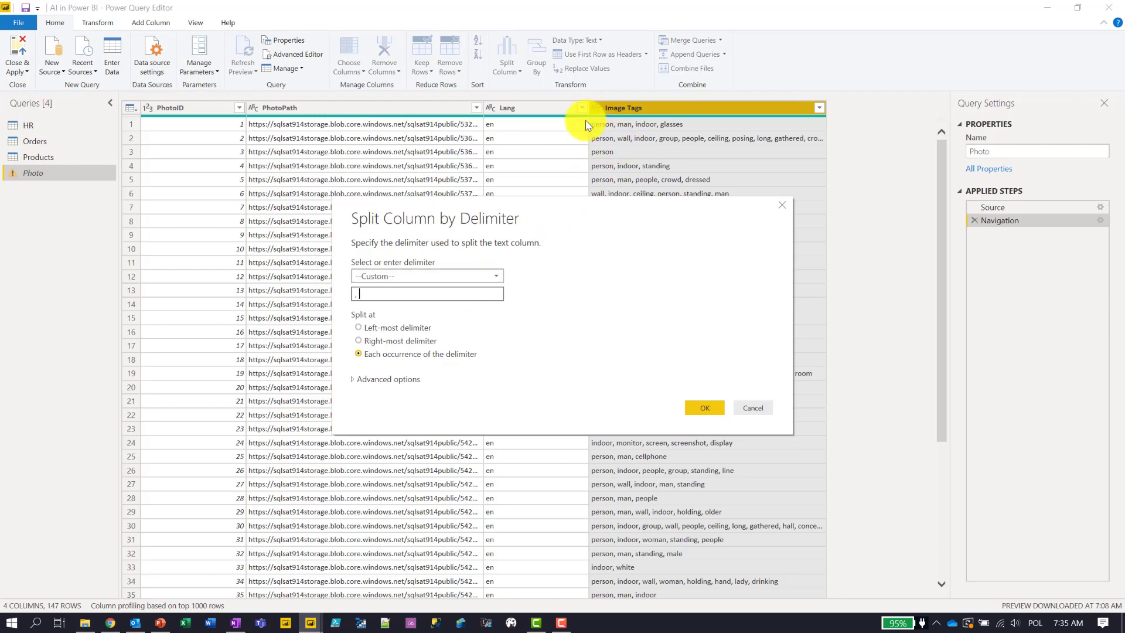
{"action": "left_click", "coordinate": [705, 408]}
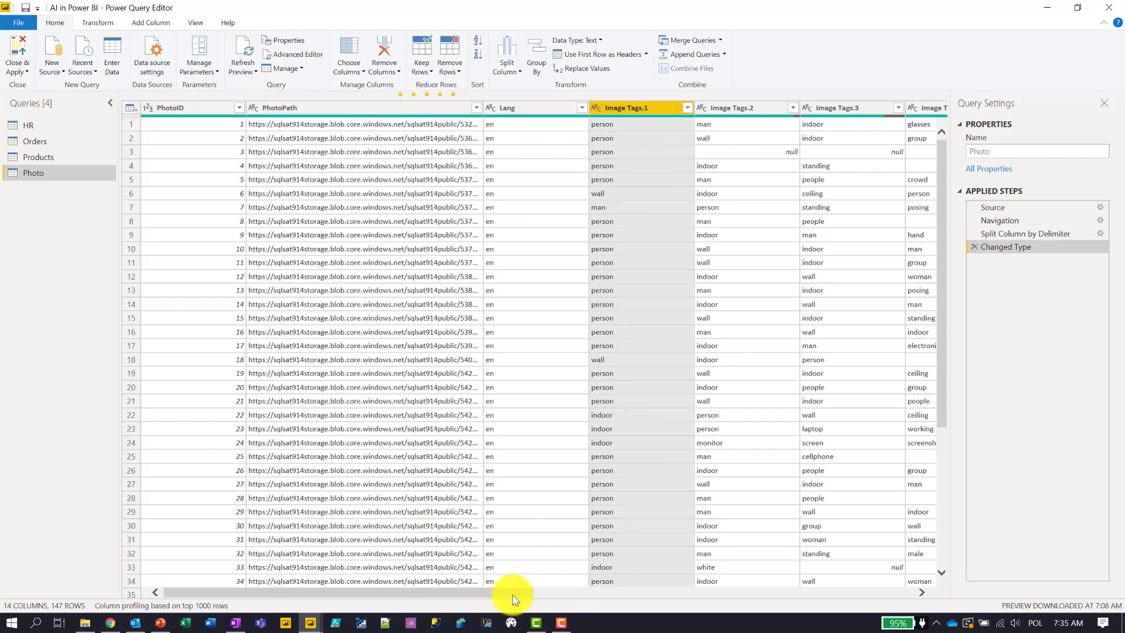
{"action": "left_click_drag", "start_coordinate": [515, 592], "coordinate": [906, 605]}
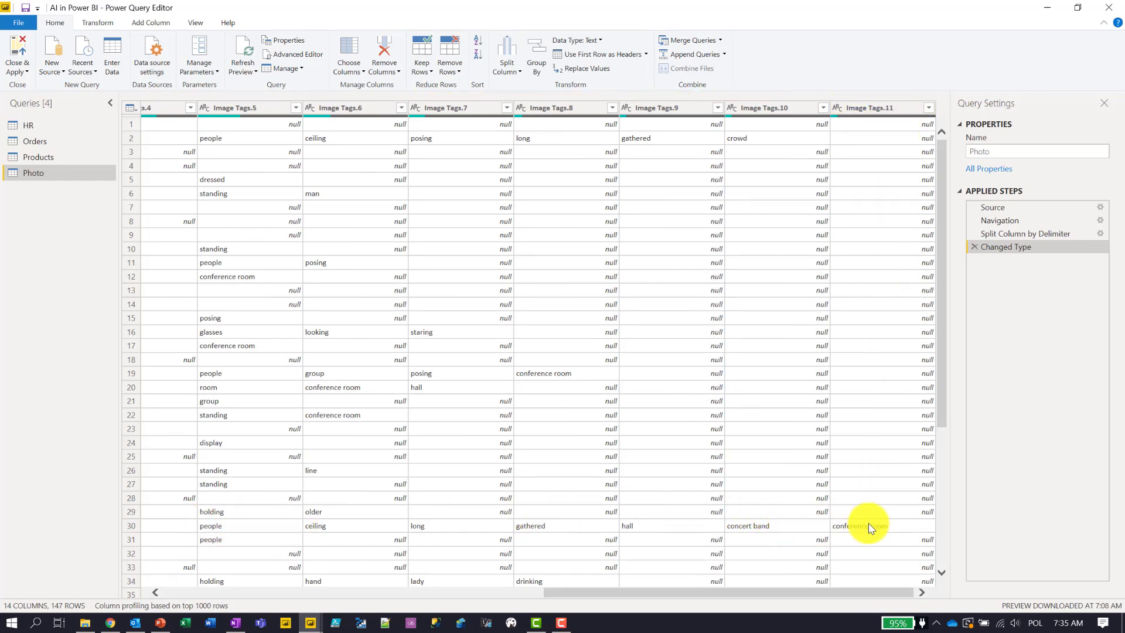
{"action": "left_click_drag", "start_coordinate": [769, 592], "coordinate": [360, 592]}
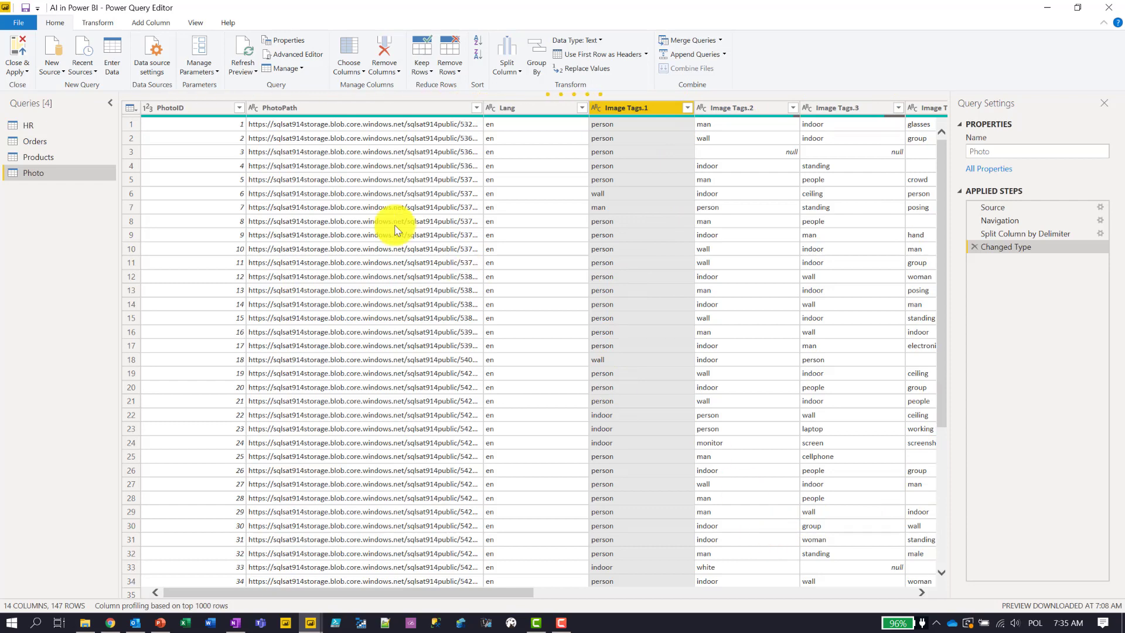
- Keep PhotoID, PhotoPath and Lang selected and unpivot all other columns into Attribute/Value rows
{"action": "left_click", "coordinate": [183, 111]}
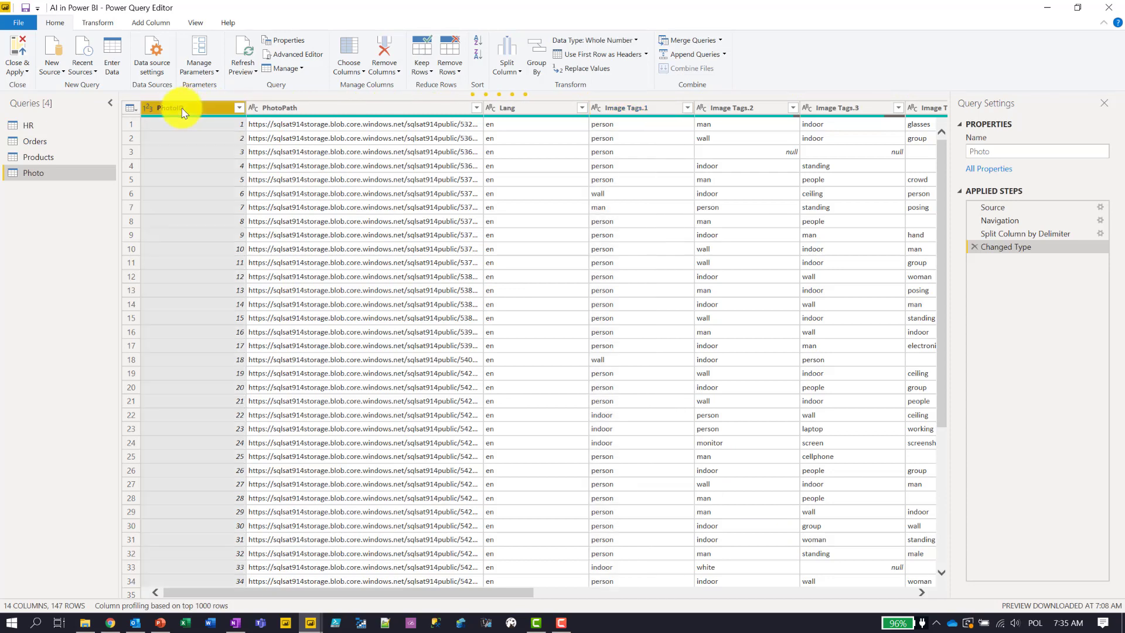
{"action": "left_click", "coordinate": [515, 111], "text": "shift"}
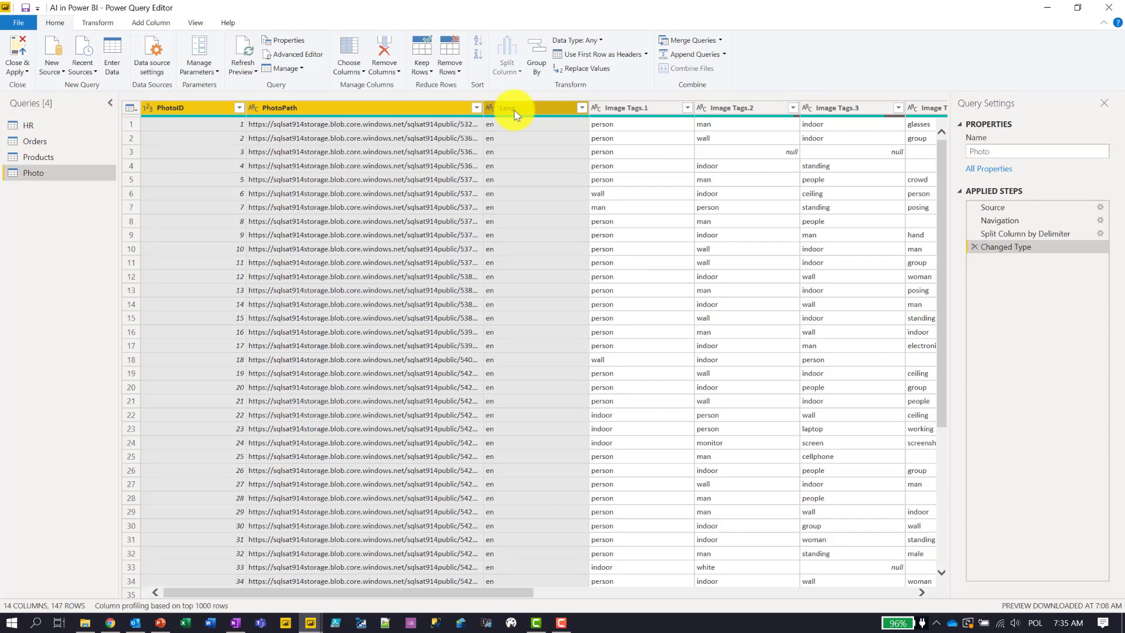
{"action": "left_click", "coordinate": [151, 24]}
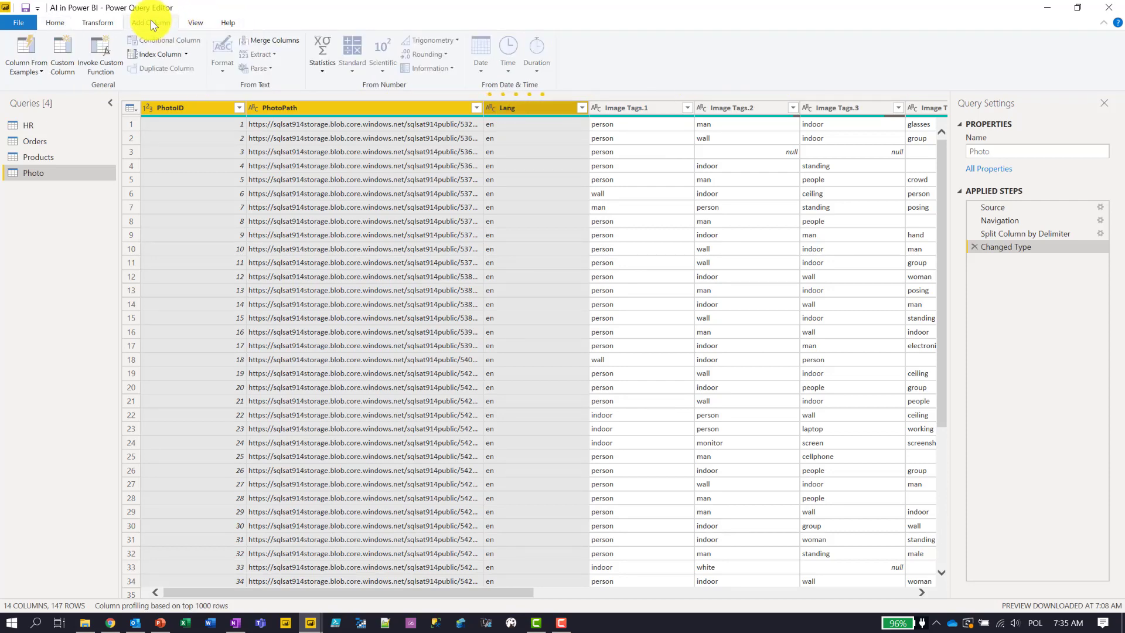
{"action": "left_click", "coordinate": [97, 22]}
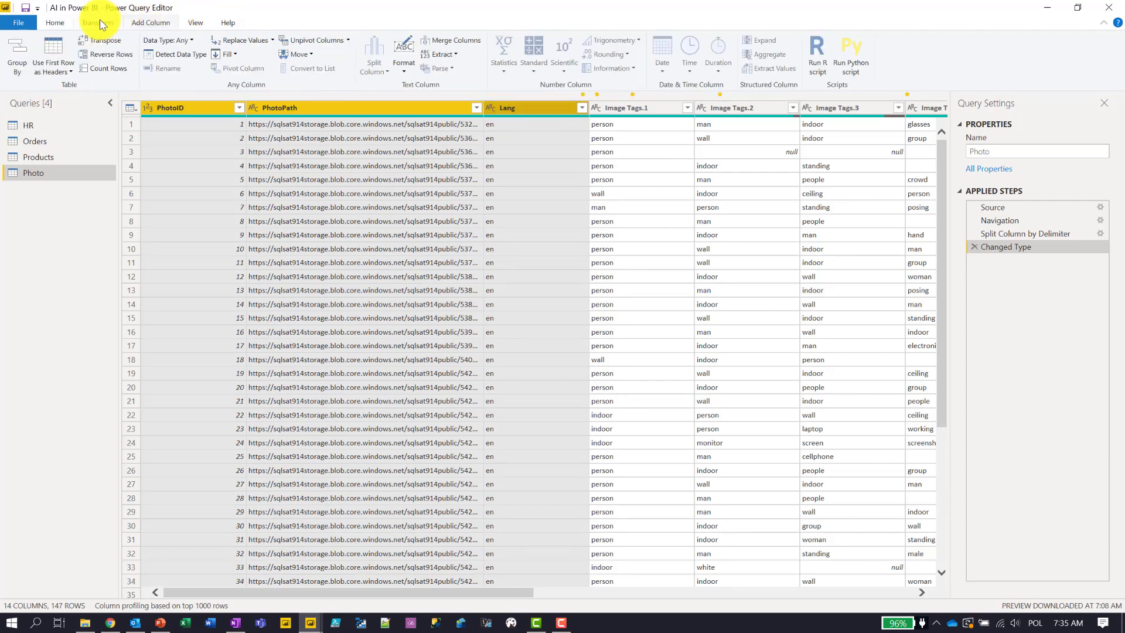
{"action": "left_click", "coordinate": [347, 40]}
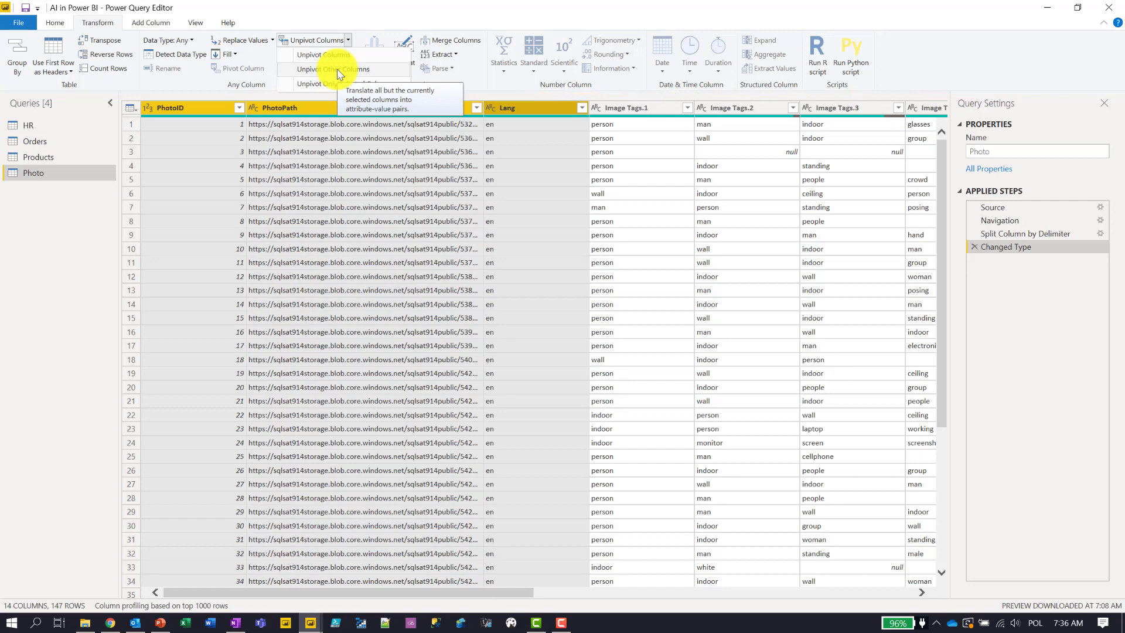
{"action": "left_click", "coordinate": [338, 70]}
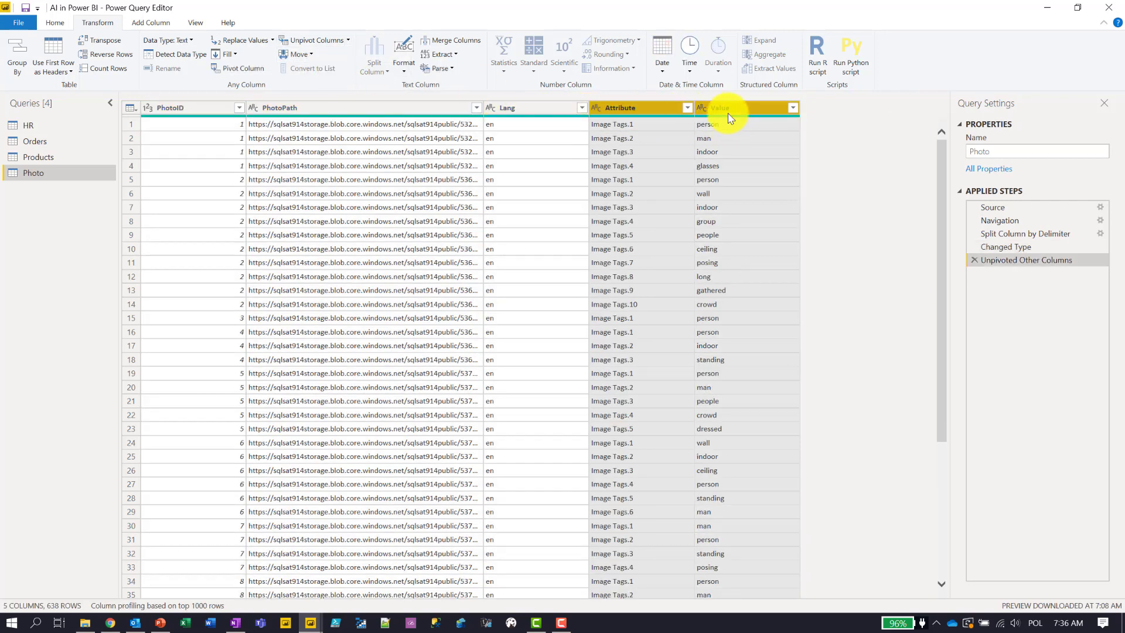
- Delete the Attribute column, leaving PhotoID, PhotoPath, Lang and the Value tag column
{"action": "left_click", "coordinate": [730, 112]}
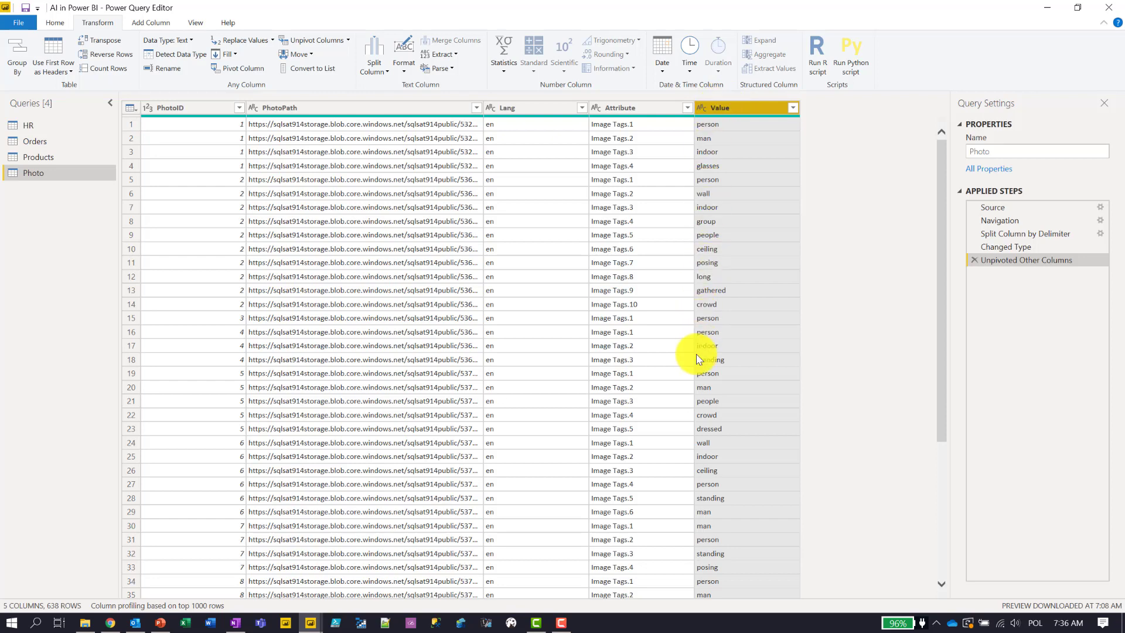
{"action": "left_click", "coordinate": [647, 110]}
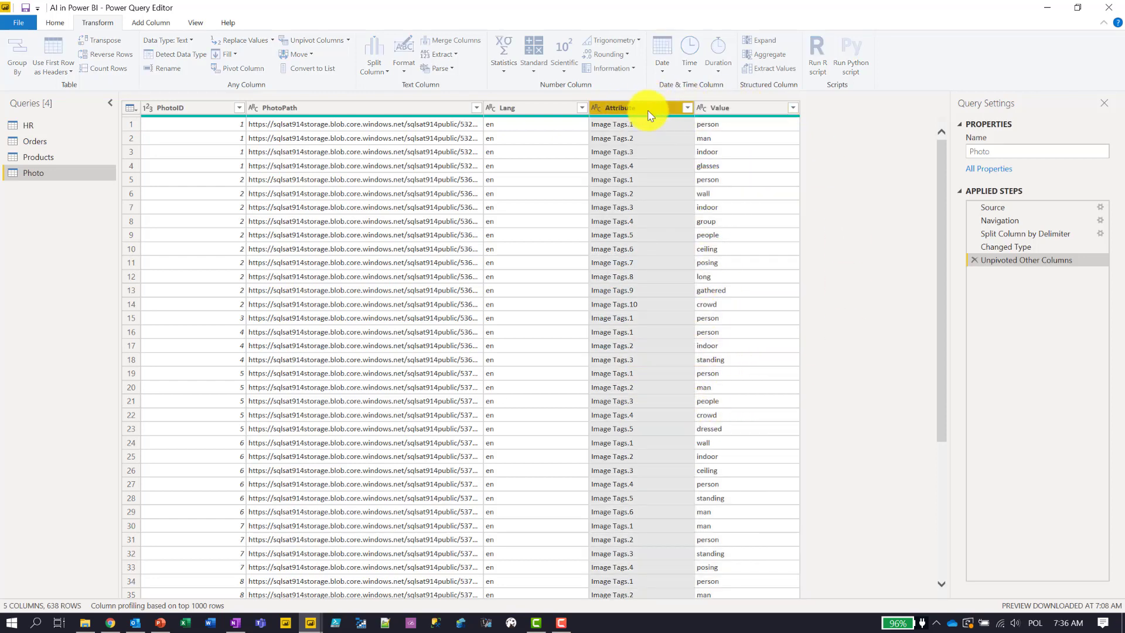
{"action": "key", "text": "Delete"}
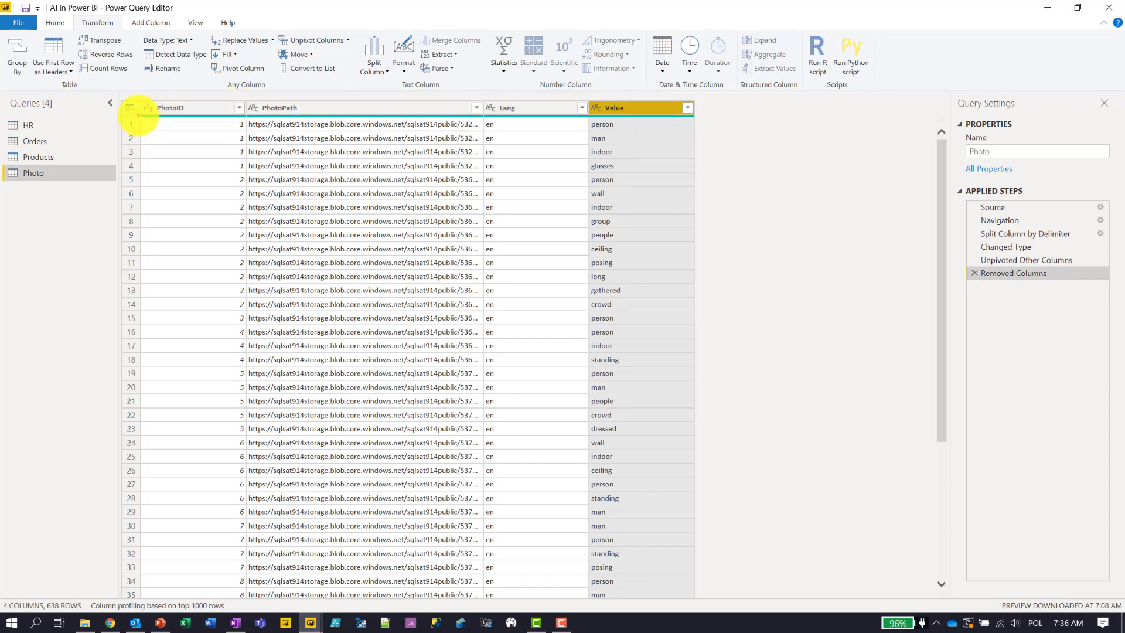
{"action": "mouse_move", "coordinate": [138, 115]}
{"action": "left_mouse_down"}
{"action": "mouse_move", "coordinate": [176, 143]}
{"action": "mouse_move", "coordinate": [402, 178]}
{"action": "mouse_move", "coordinate": [694, 175]}
{"action": "left_mouse_up"}
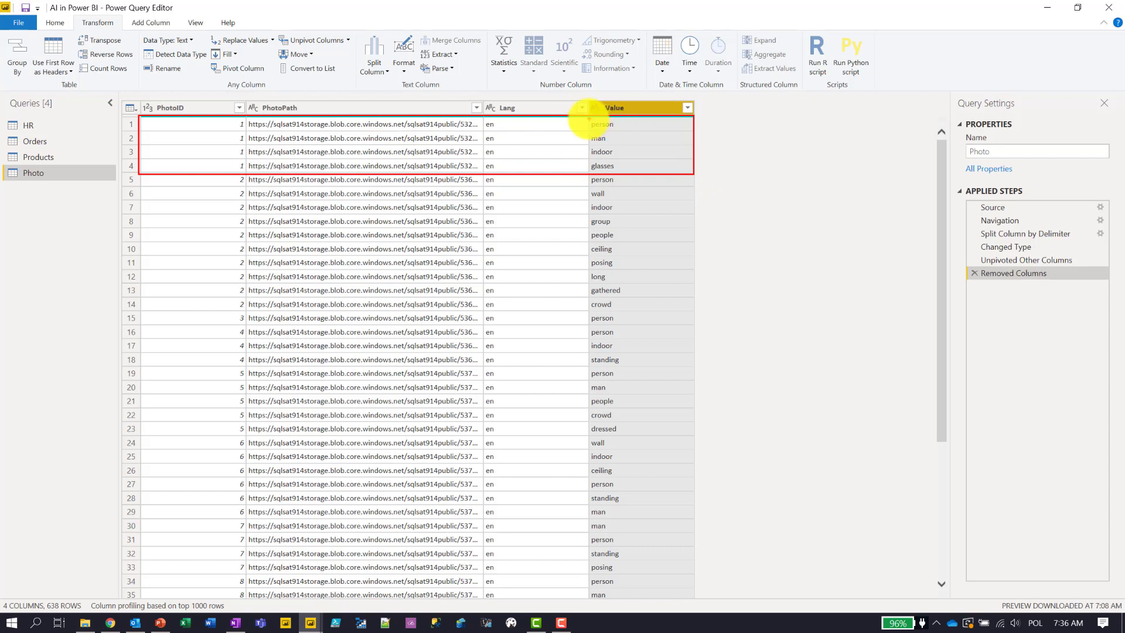
{"action": "left_click_drag", "start_coordinate": [588, 119], "coordinate": [625, 175]}
{"action": "key", "text": "Escape"}
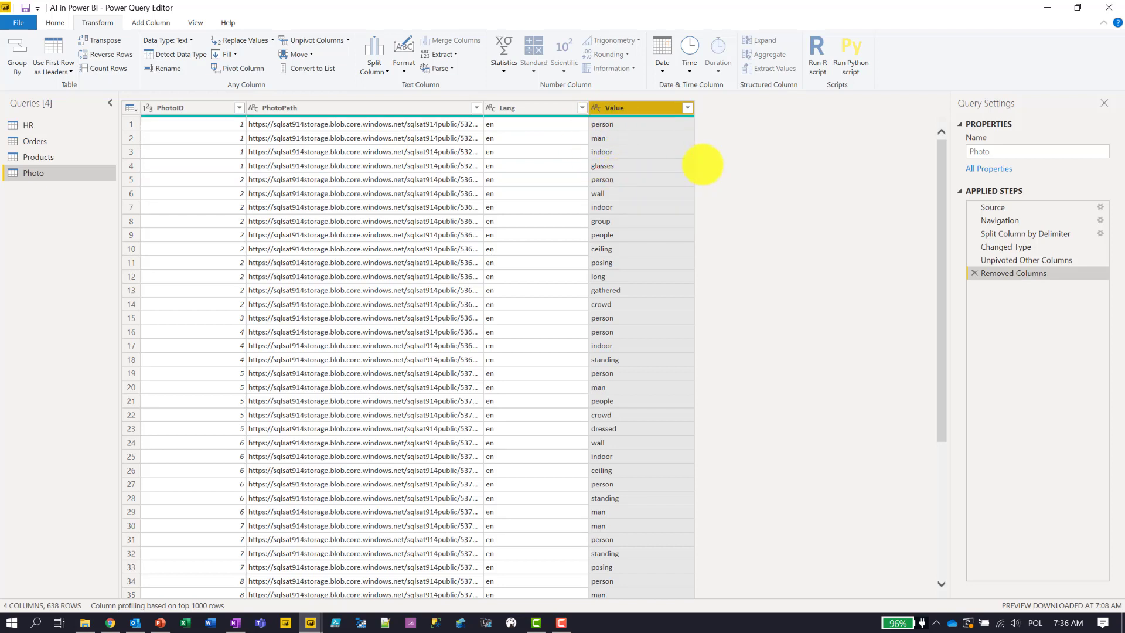
- Close & Apply the query changes to load the Photo table into the report
{"action": "left_click", "coordinate": [57, 24]}
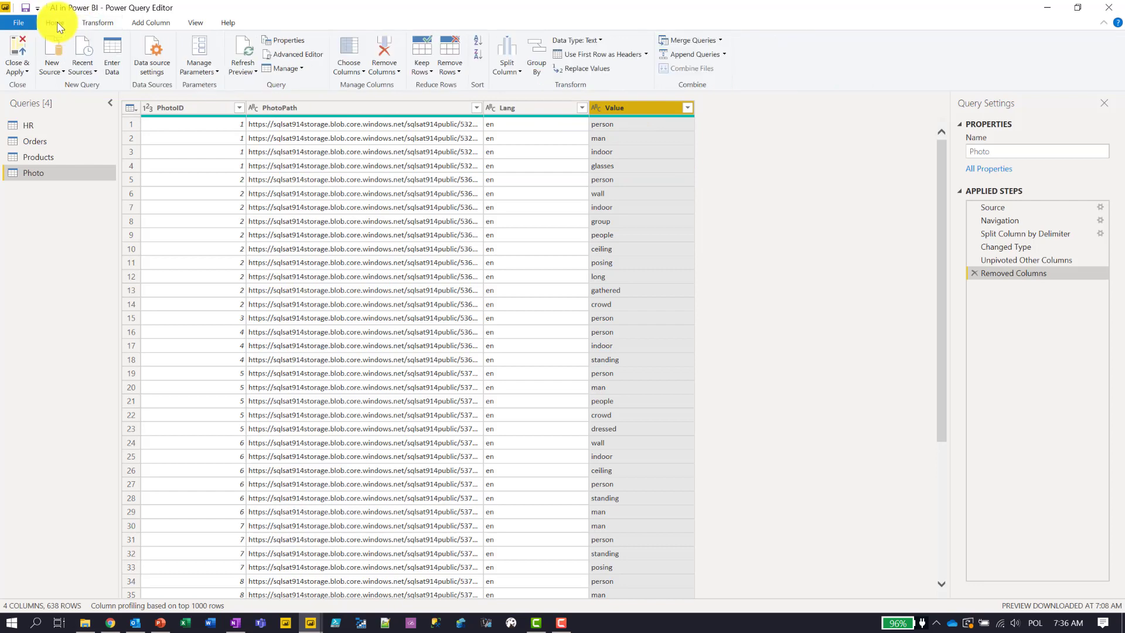
{"action": "left_click", "coordinate": [19, 51]}
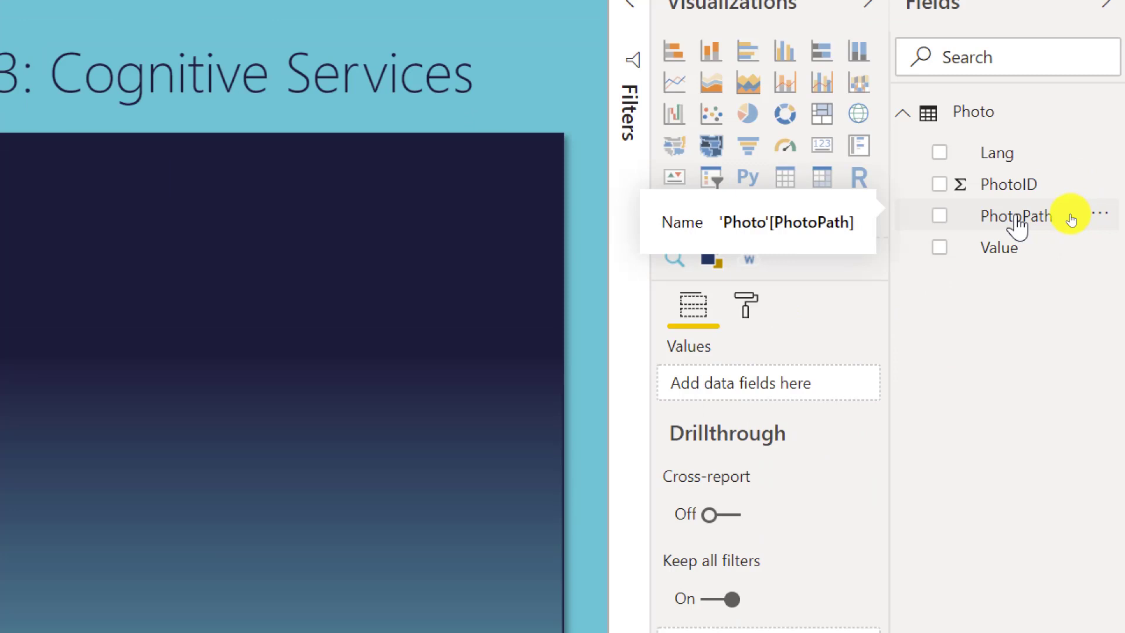
- Set the PhotoPath field's Data Category to Image URL on the Modeling tab
{"action": "left_click", "coordinate": [1017, 218]}
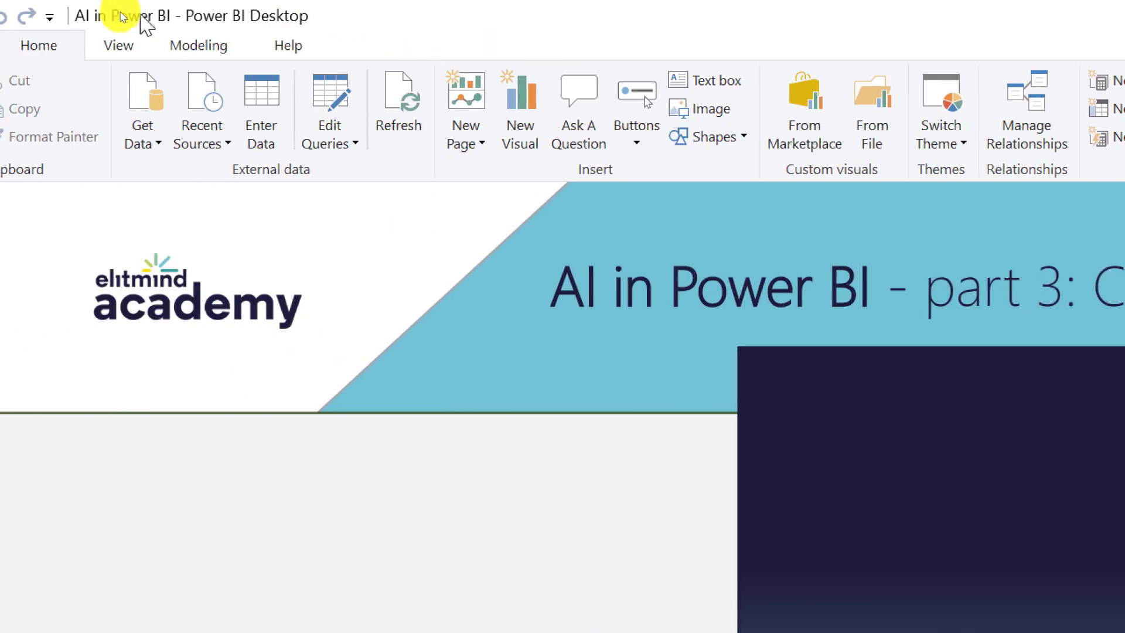
{"action": "left_click", "coordinate": [200, 45]}
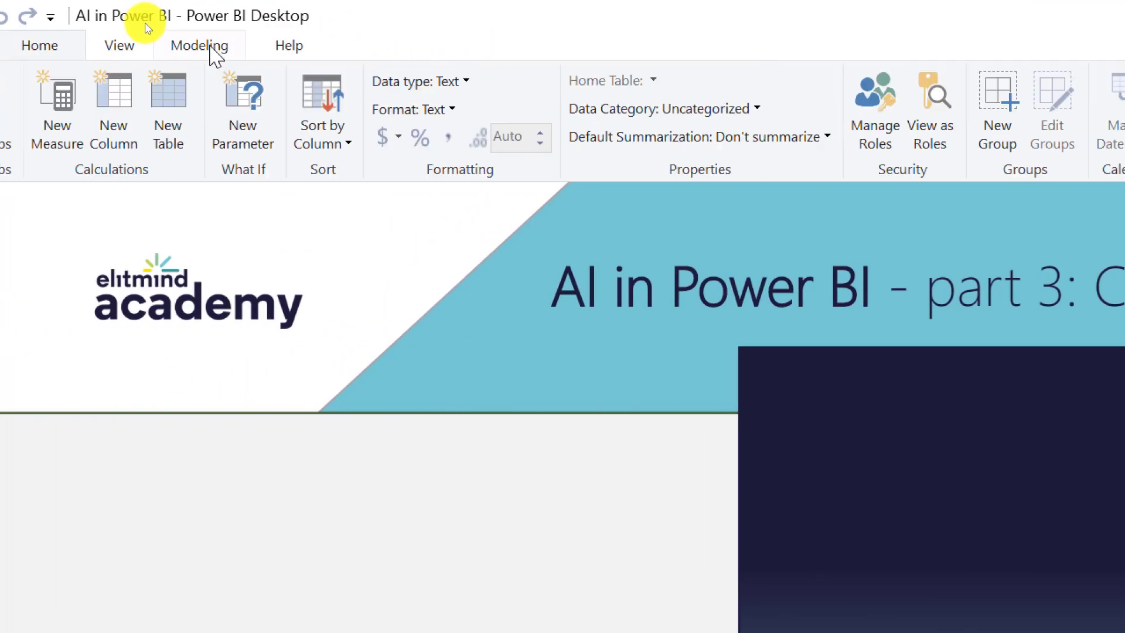
{"action": "left_click", "coordinate": [630, 112]}
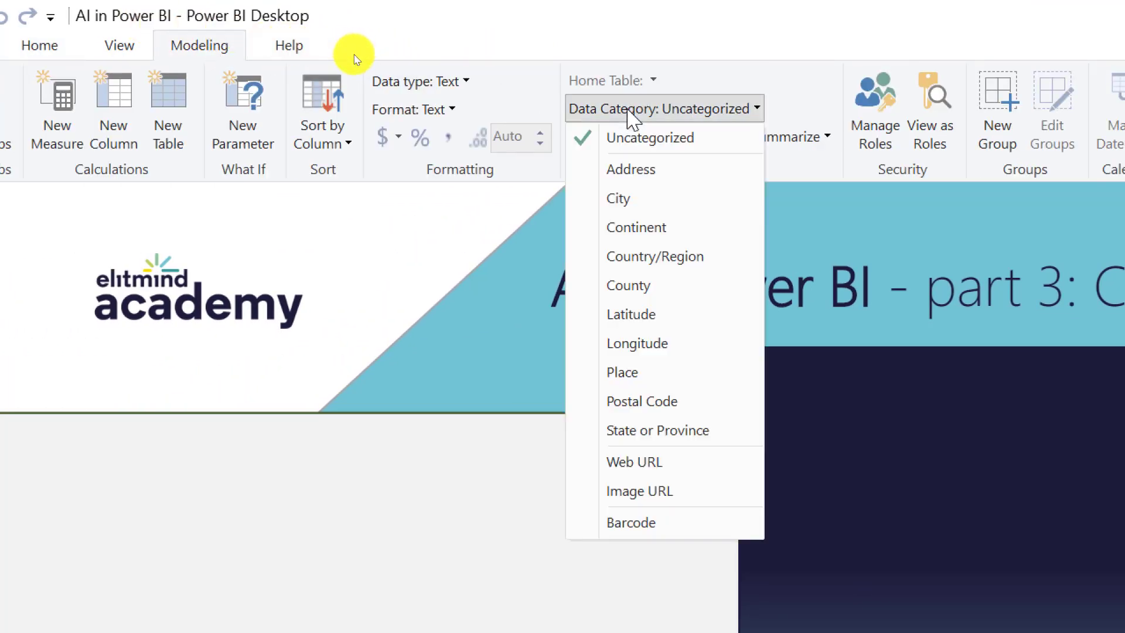
{"action": "left_click", "coordinate": [700, 497]}
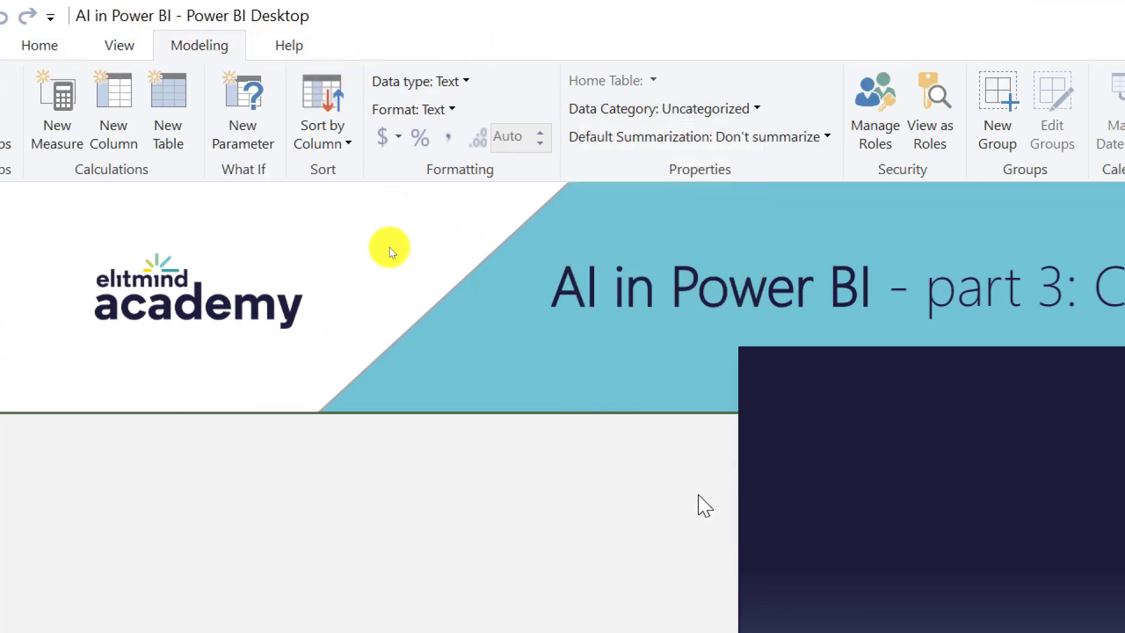